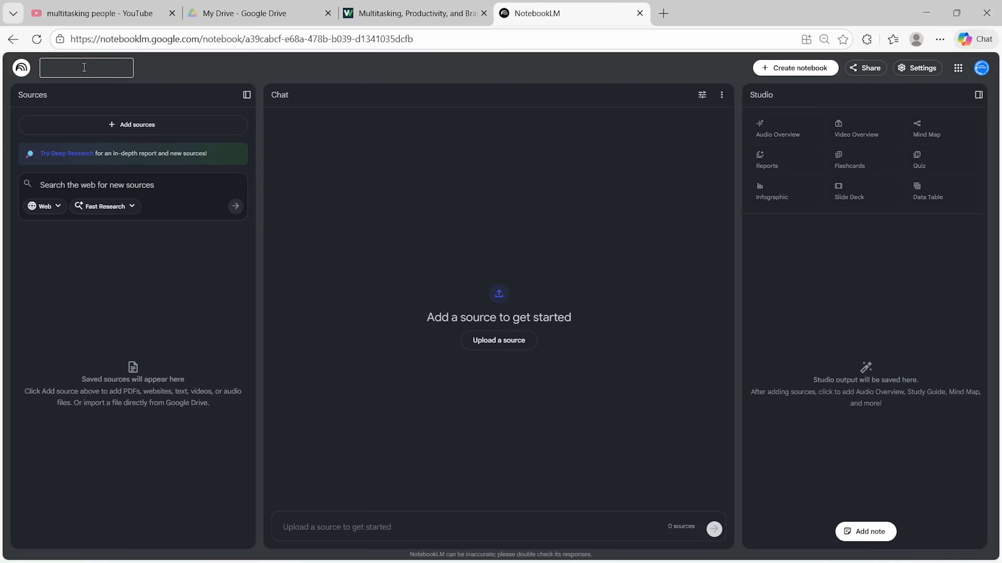
Title the new notebook "Multitasking".
type("Multitasking")
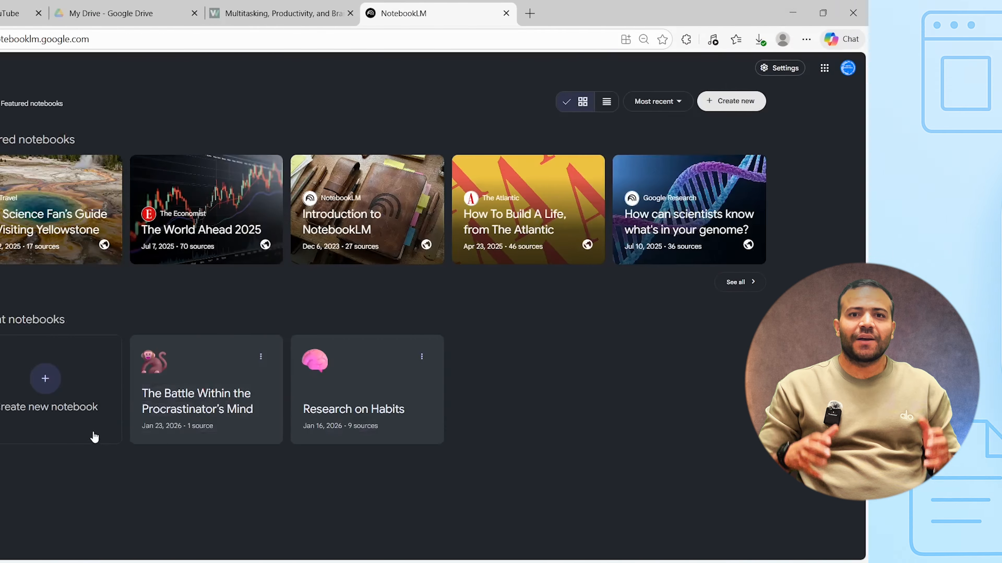
Create a new notebook and upload the file Multitasking PDF.pdf as its source.
left_click(91, 436)
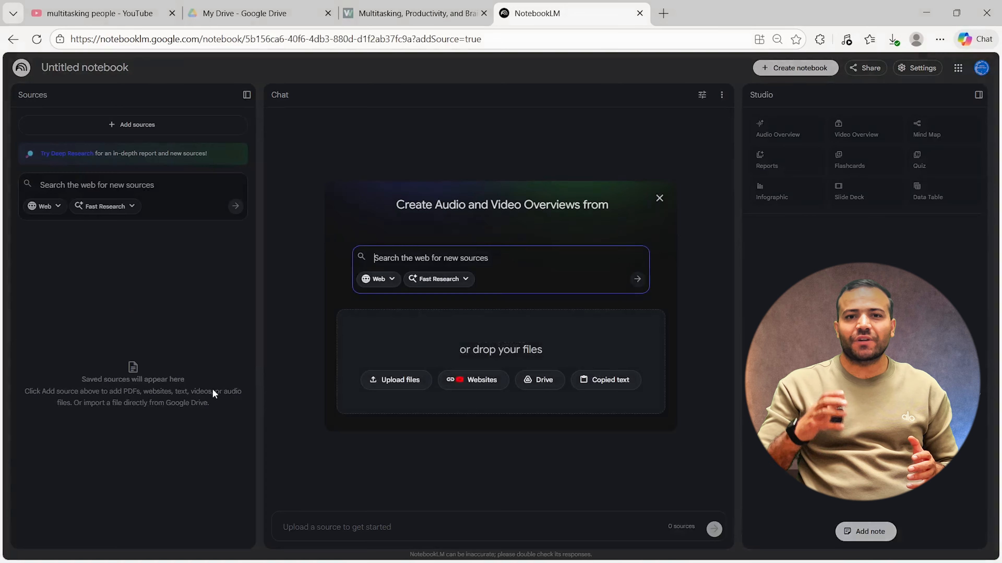
left_click(409, 382)
left_click(665, 390)
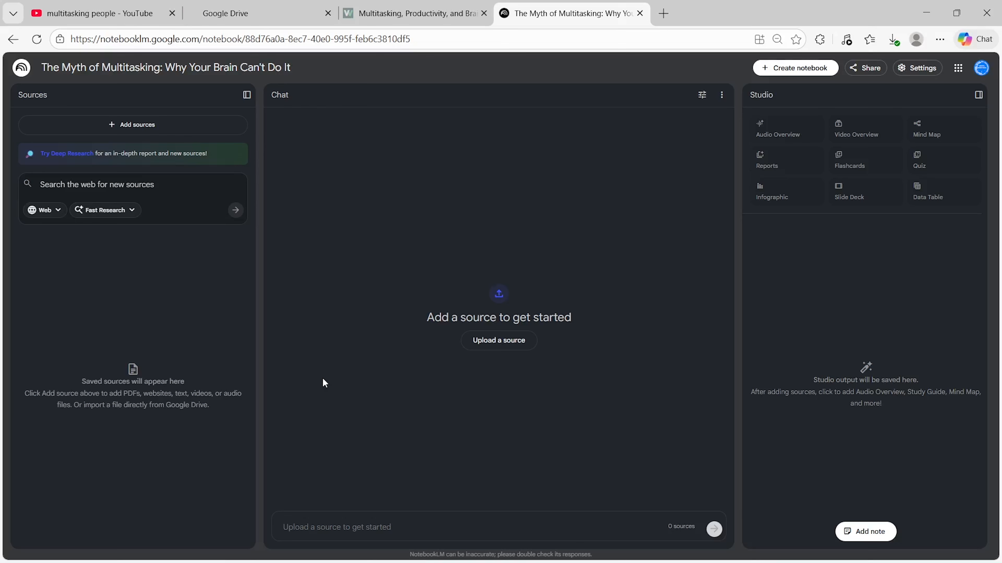
Switch to the YouTube search results and copy the share link of the TEDx video "Multitasking is the Mindkiller".
left_click(124, 16)
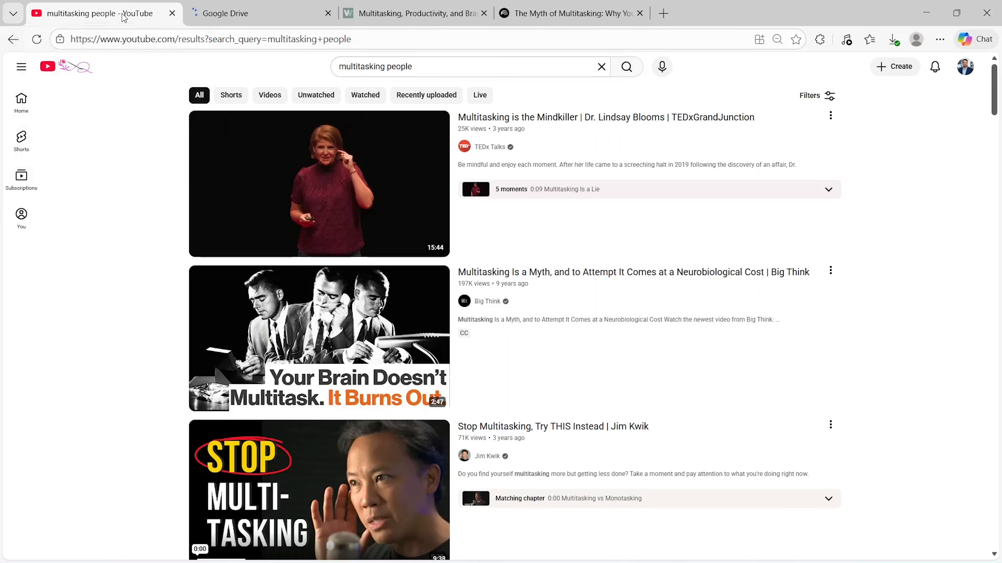
left_click(830, 116)
left_click(852, 219)
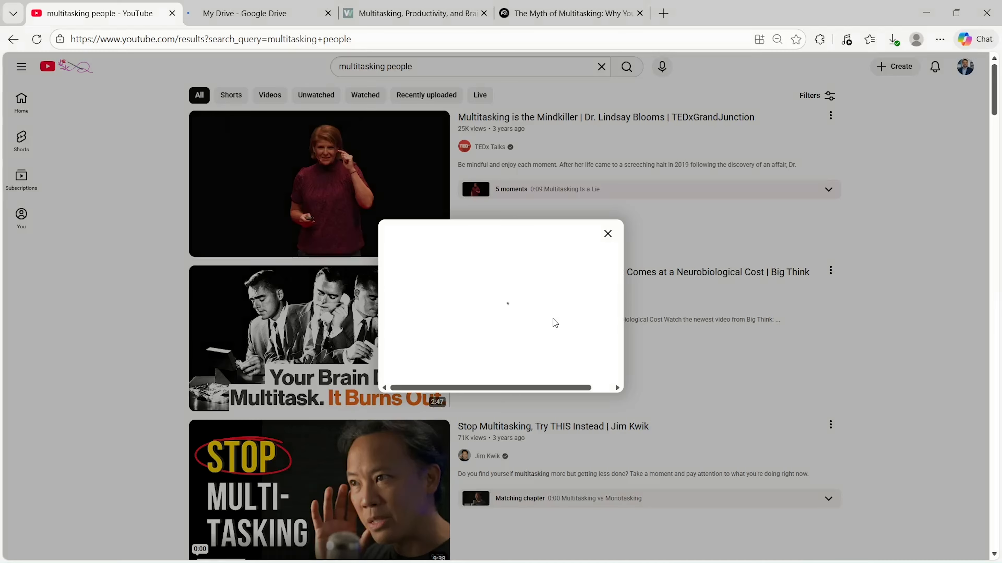
left_click(590, 360)
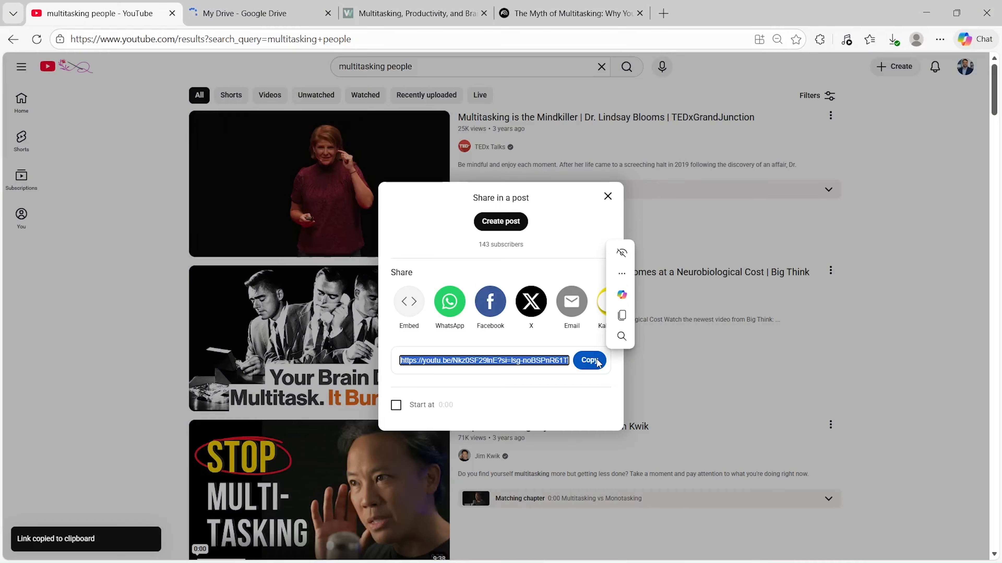
Return to the Myth of Multitasking notebook and add the copied YouTube video link as a source.
left_click(583, 9)
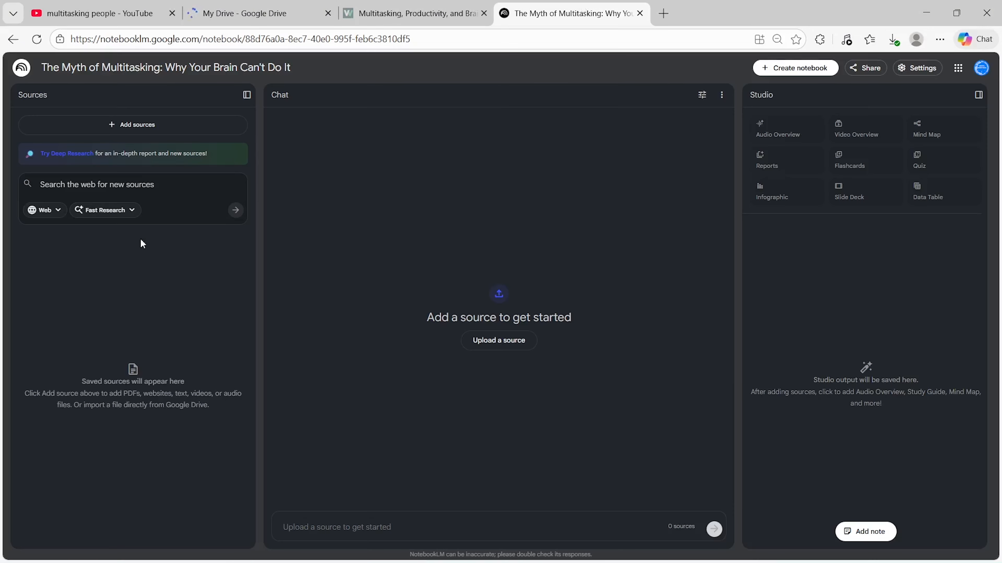
left_click(113, 129)
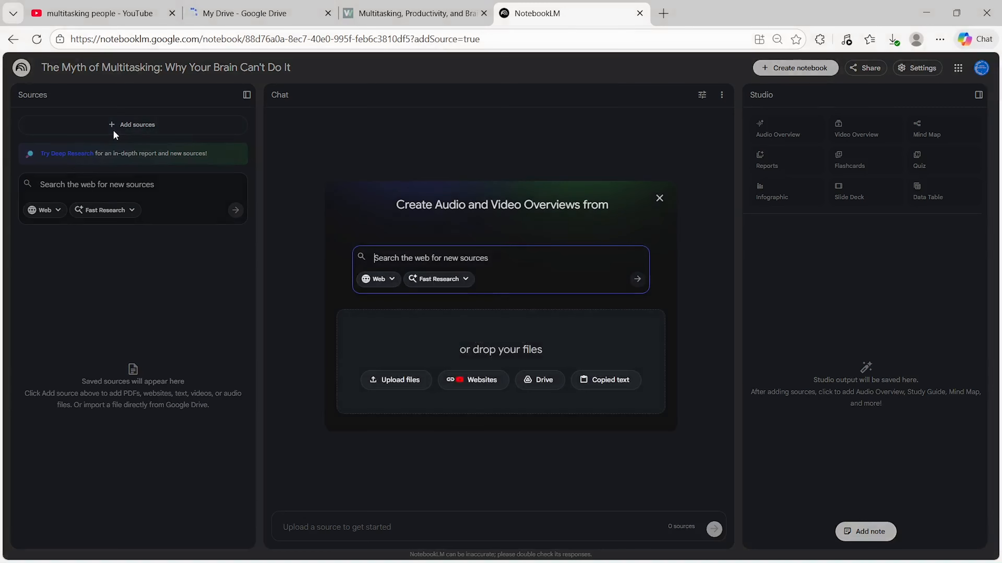
left_click(493, 385)
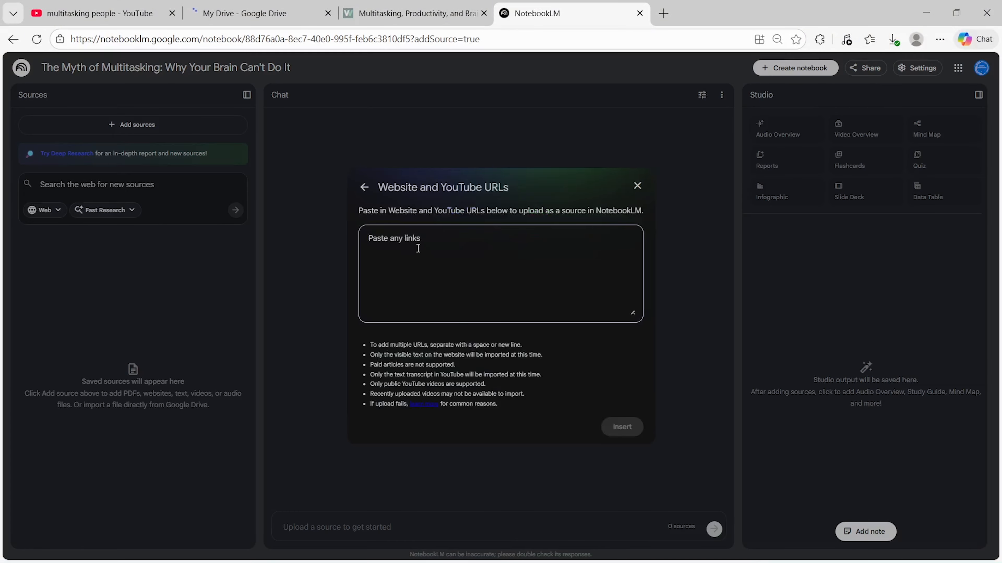
key("ctrl+v")
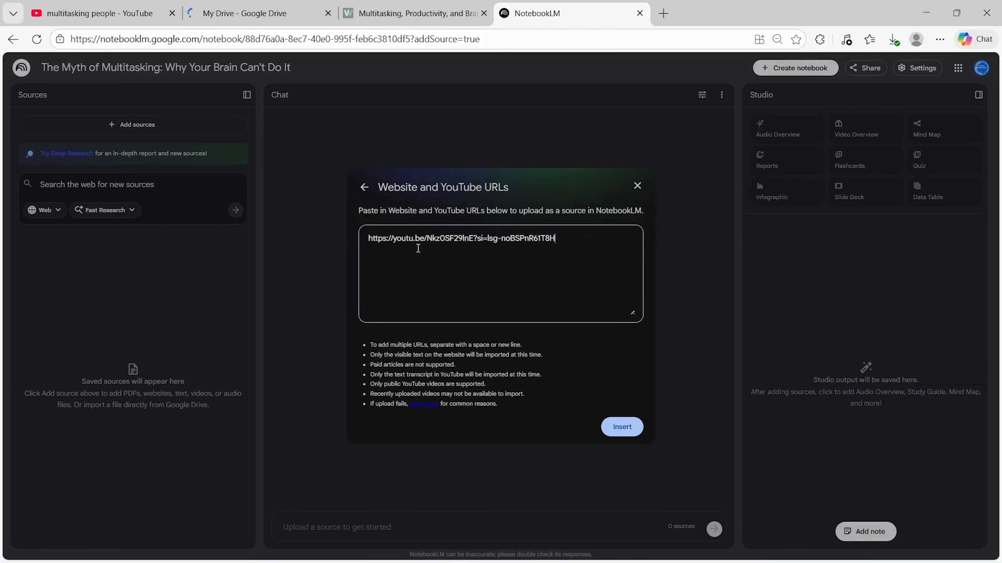
left_click(622, 427)
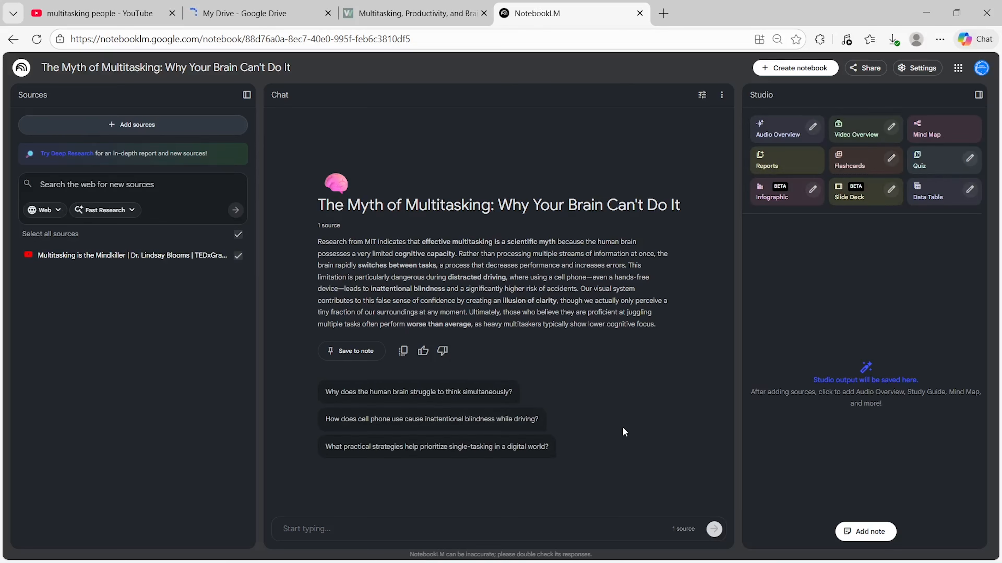
Ask the notebook chat to summarize the key arguments presented in the video source.
left_click(440, 525)
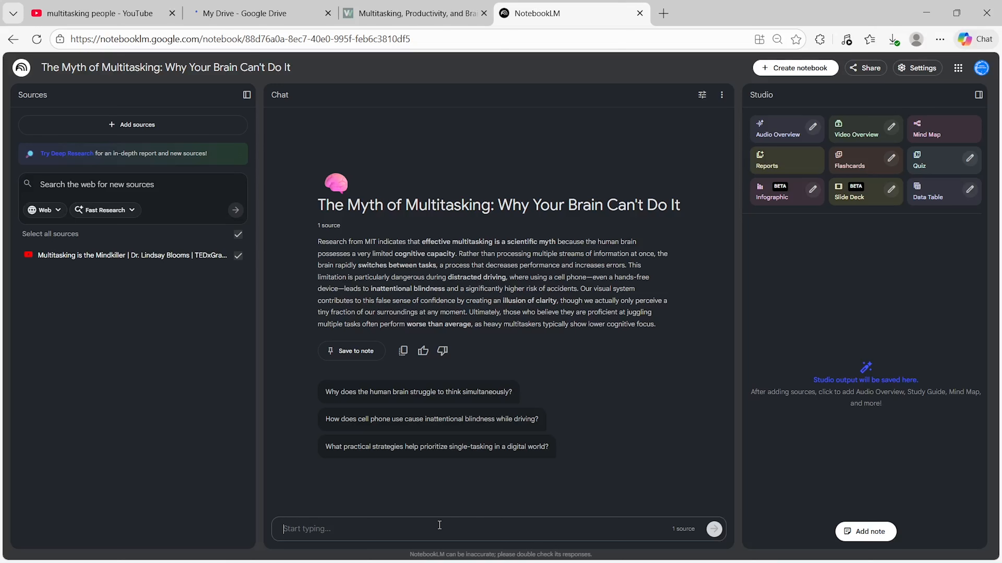
type("S")
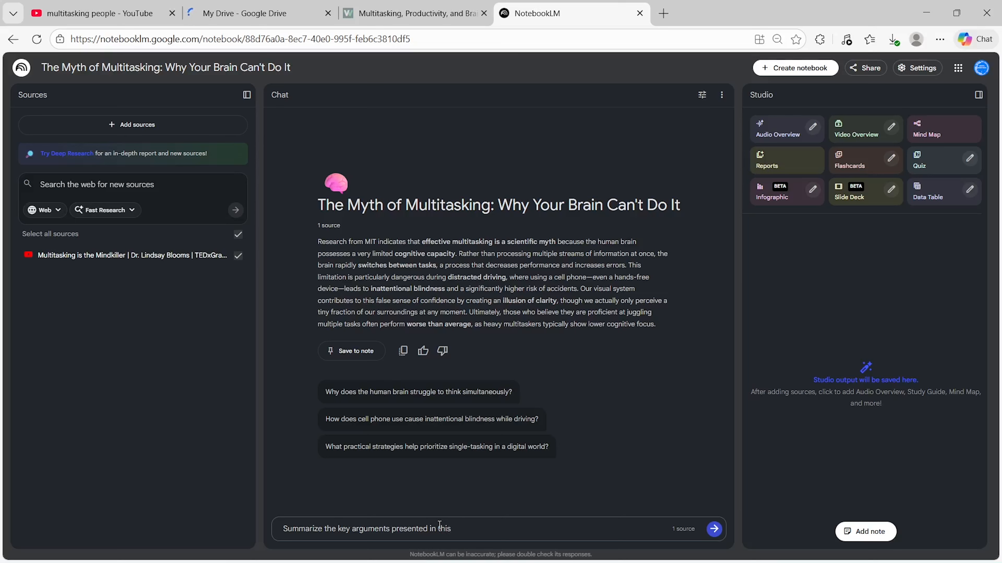
key("Return")
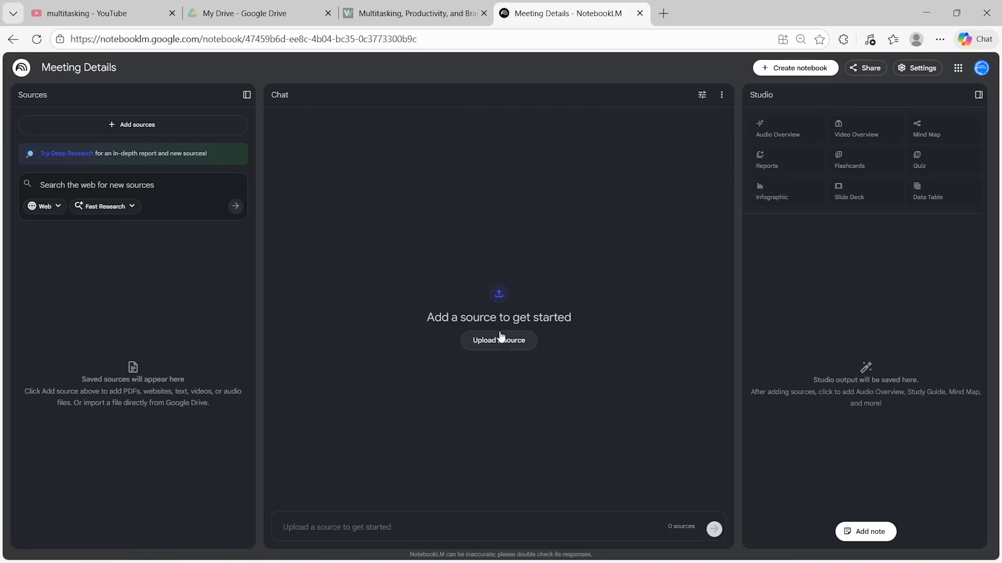
Upload the audio file Meeting Details from the Audio for Upload folder as a source in the Meeting Details notebook.
left_click(506, 342)
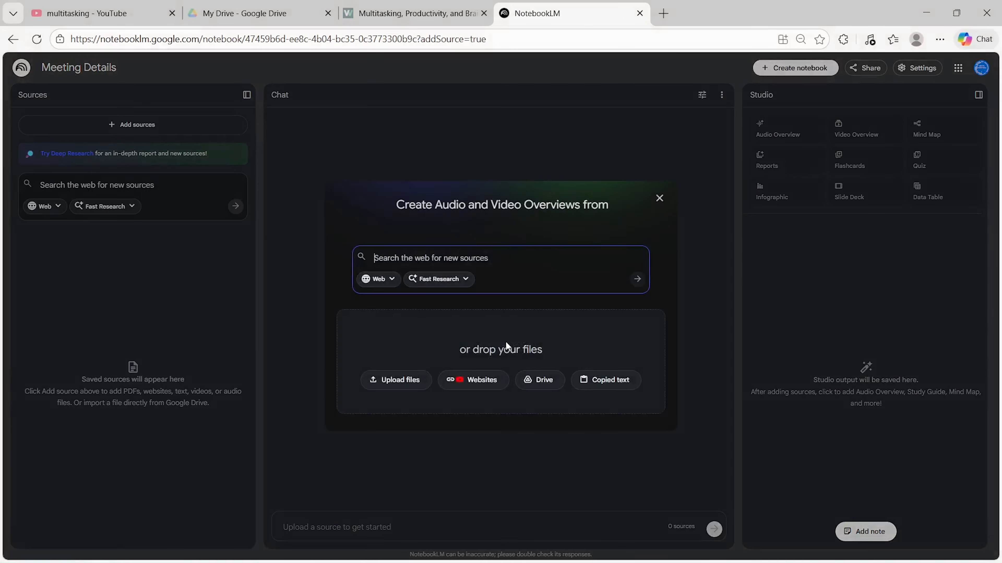
left_click(406, 378)
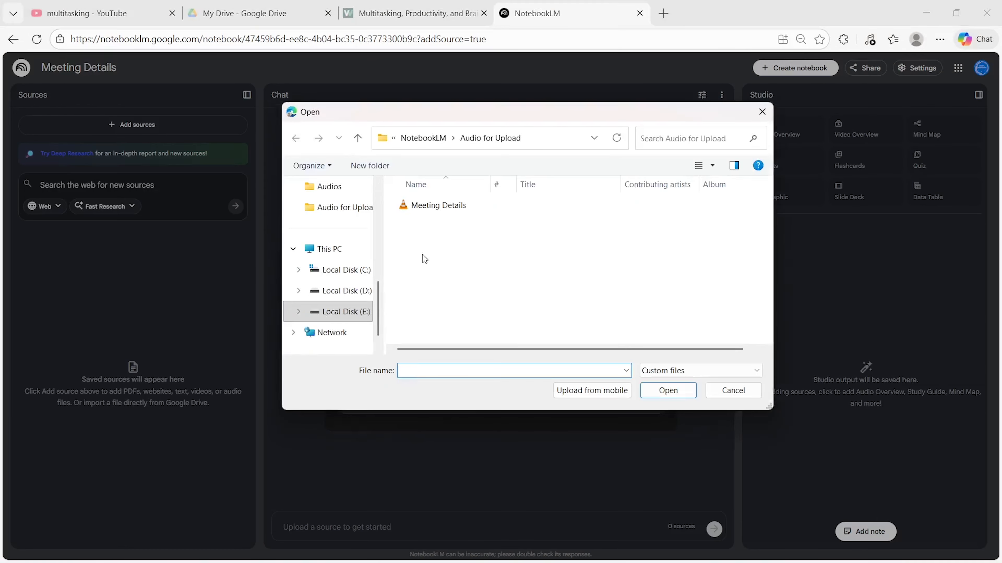
left_click(429, 207)
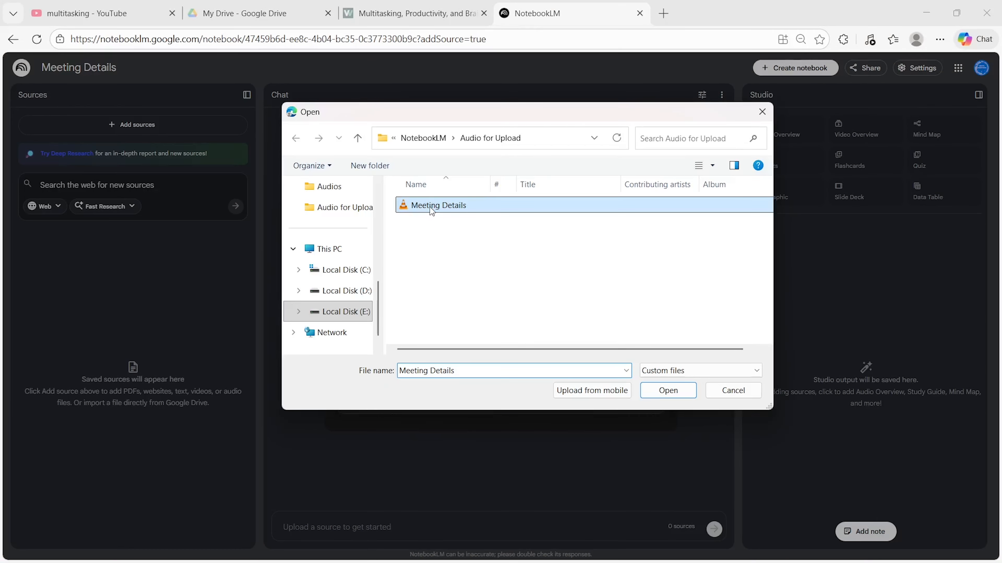
left_click(674, 390)
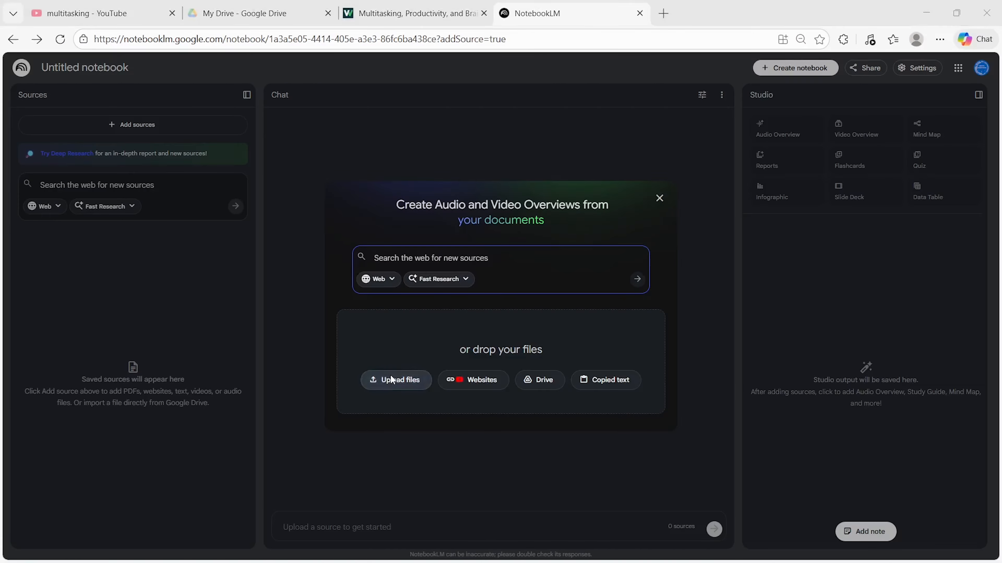
Upload the image Time Management.PNG to the untitled notebook and view its source guide.
left_click(392, 378)
left_click(503, 300)
left_click(668, 391)
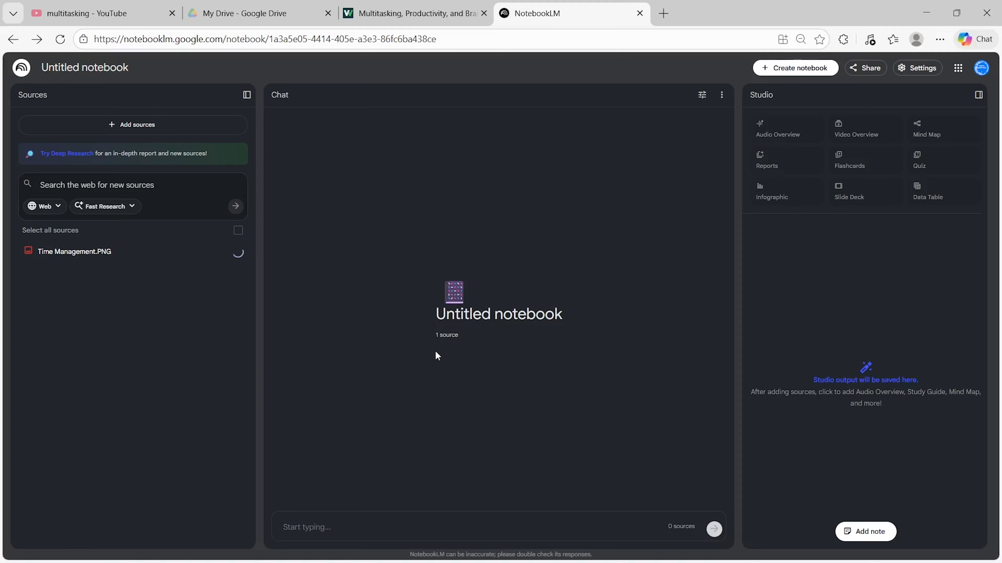
left_click(138, 259)
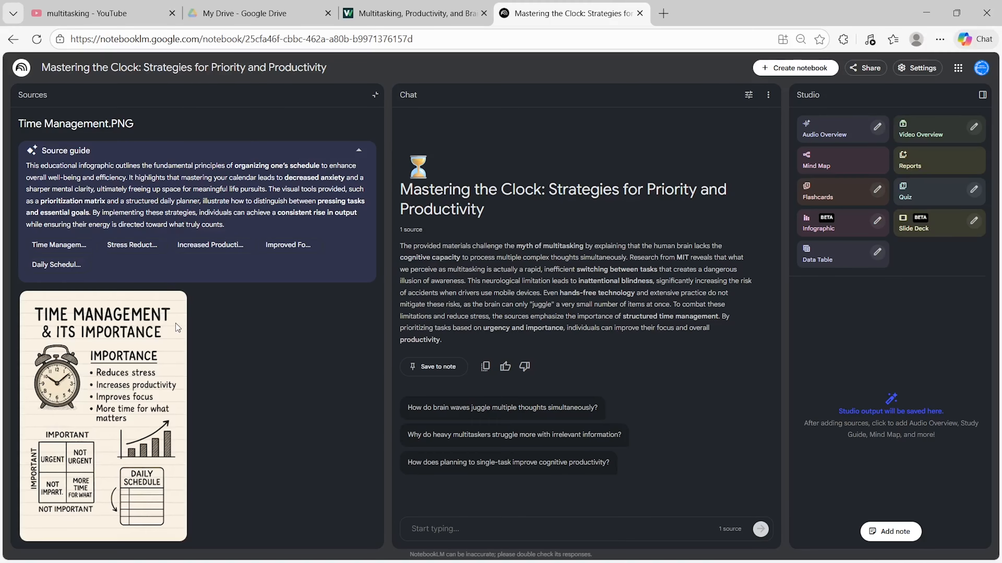
left_click(375, 94)
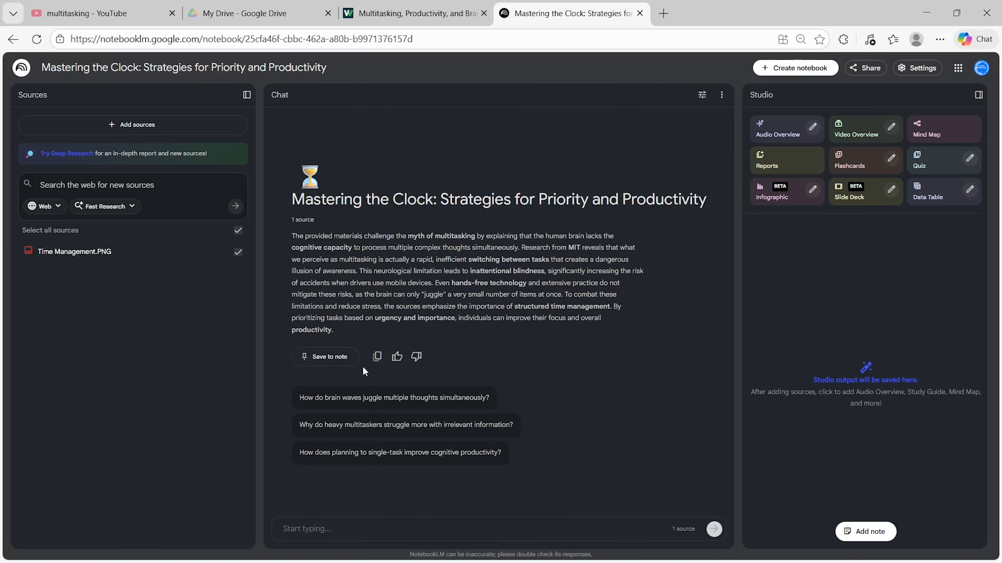
Ask the notebook chat "What are the key points of this image?".
left_click(343, 530)
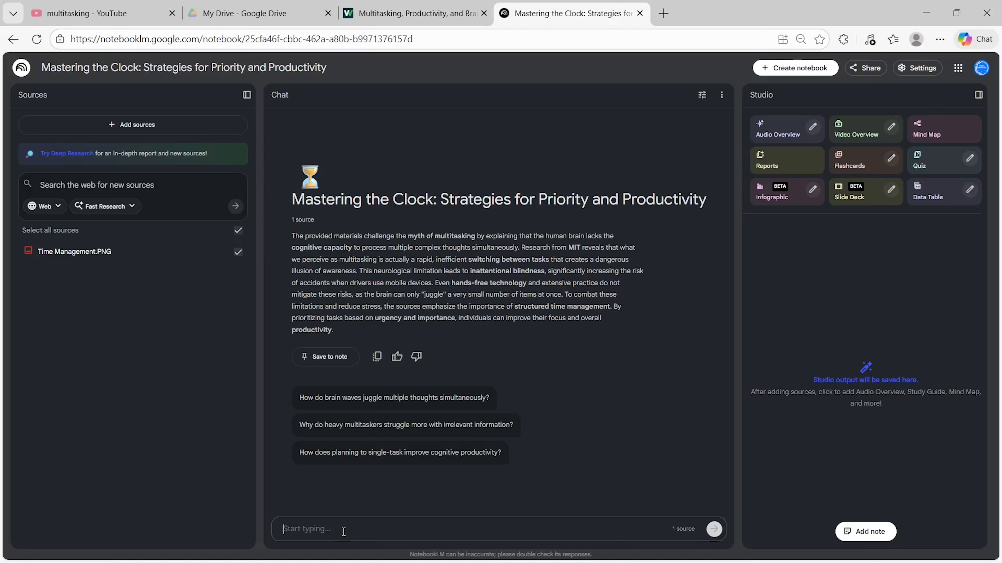
type("W")
type("hat are the k")
key("BackSpace")
type("the key")
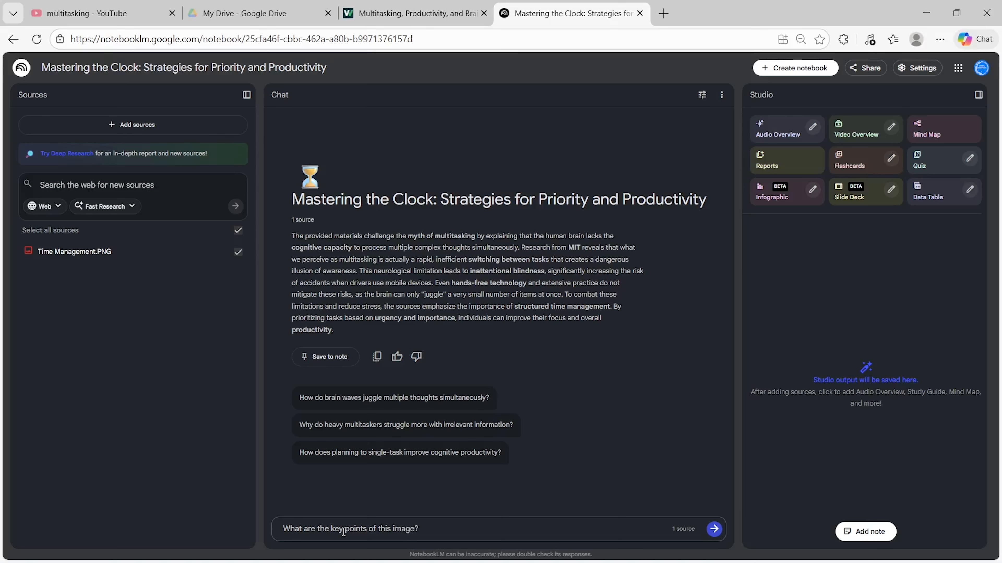
left_click(714, 529)
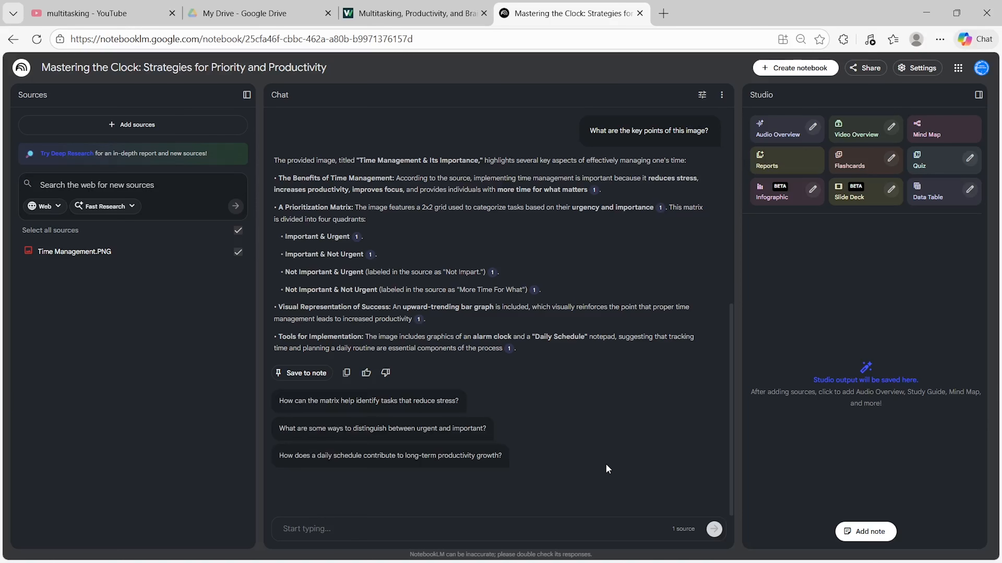
left_click(87, 253)
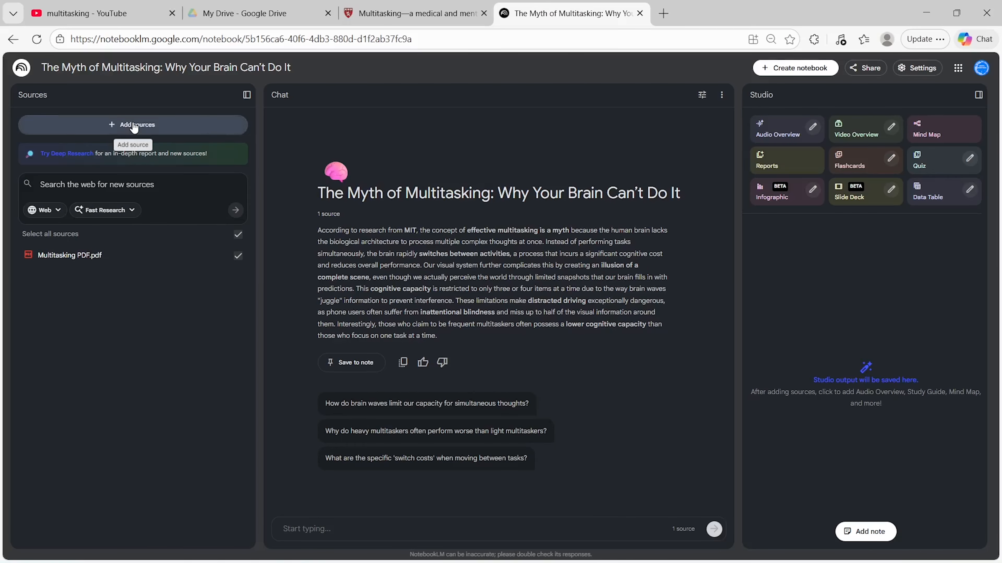
Add the document What Is Multitasking.docx from Google Drive as a source in the Myth of Multitasking notebook.
left_click(133, 125)
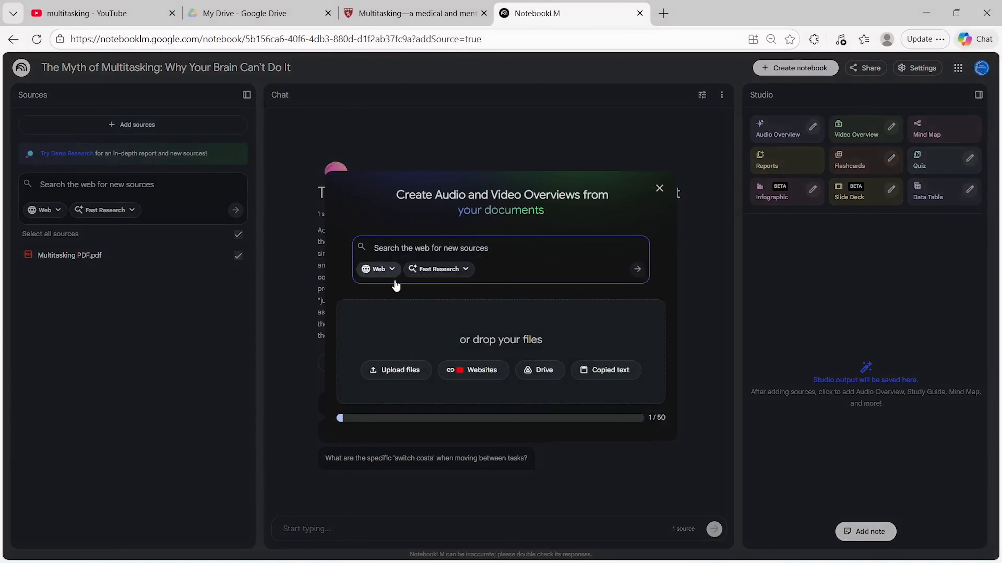
left_click(541, 369)
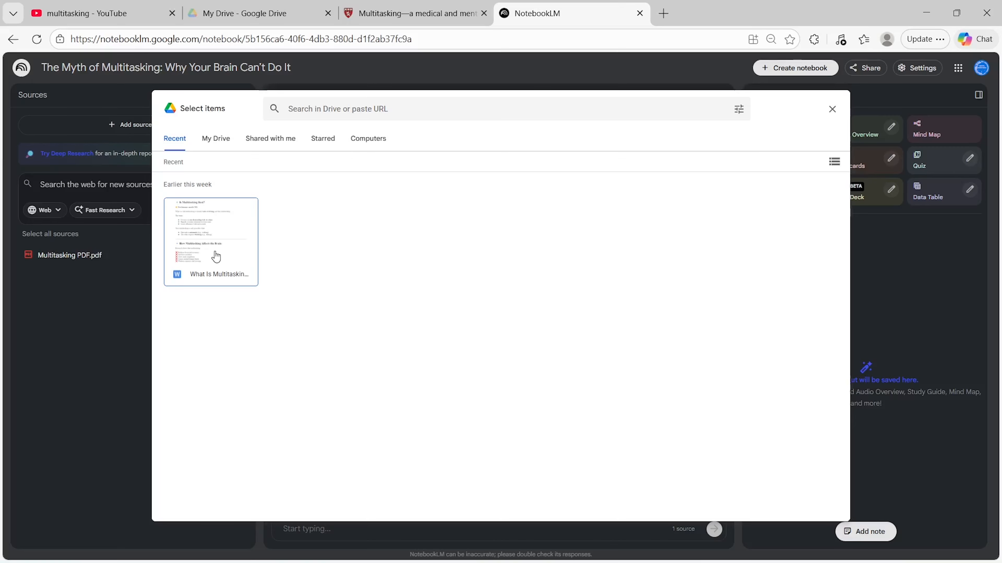
left_click(214, 255)
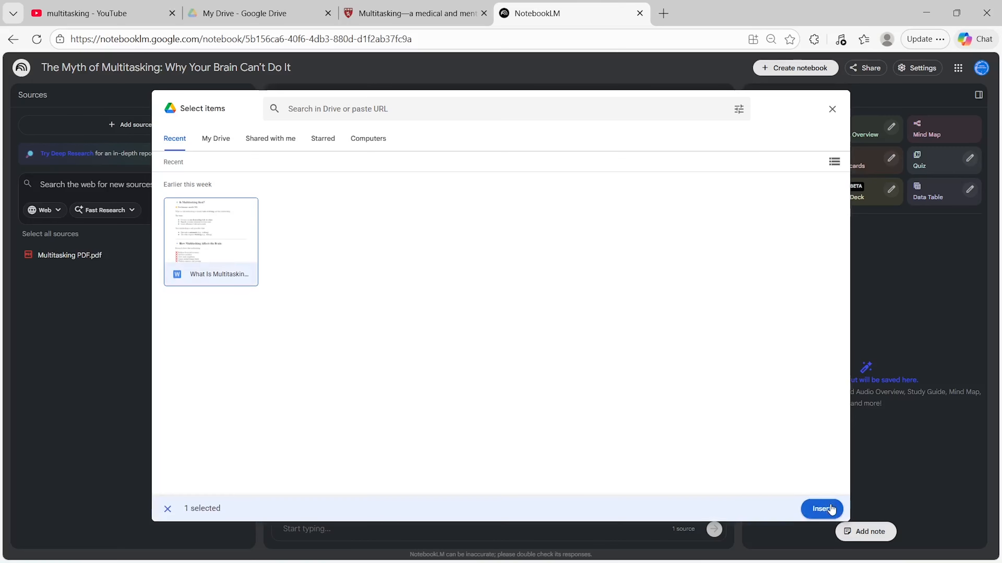
left_click(824, 511)
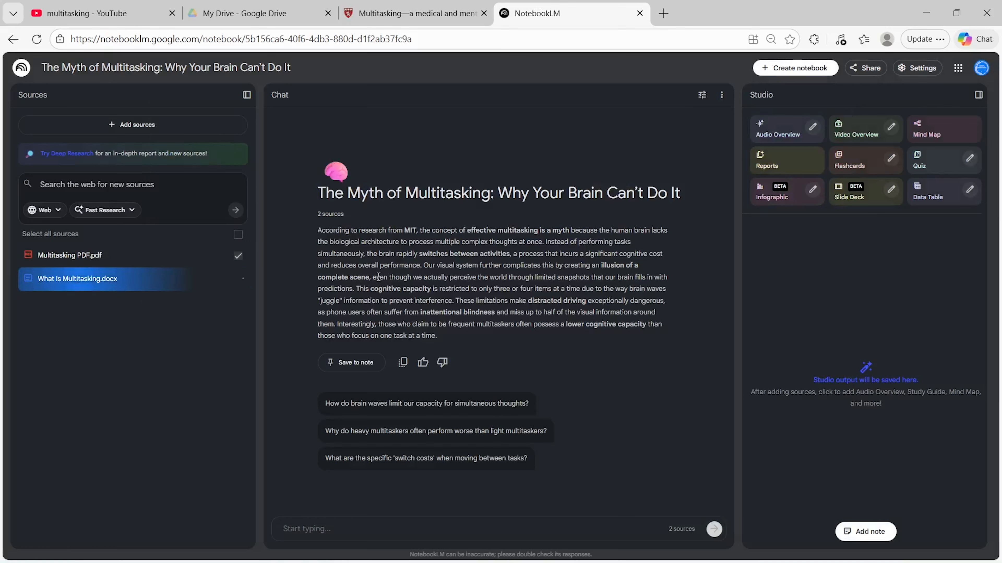
Add the Harvard Health article "Multitasking—a medical and mental hazard" as a website source by copying its URL from the open page.
left_click(146, 133)
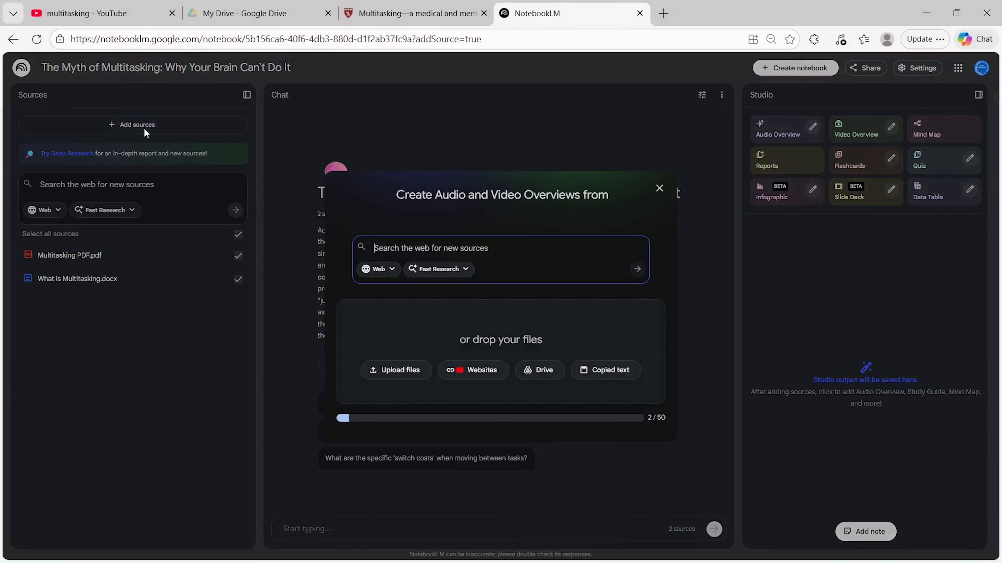
left_click(476, 373)
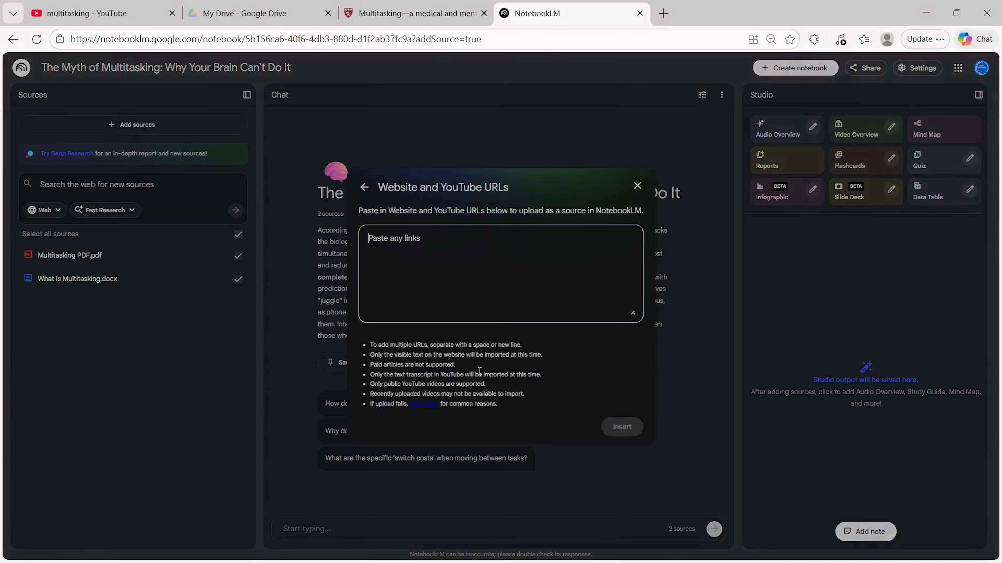
left_click(399, 11)
left_click(255, 39)
key("ctrl+c")
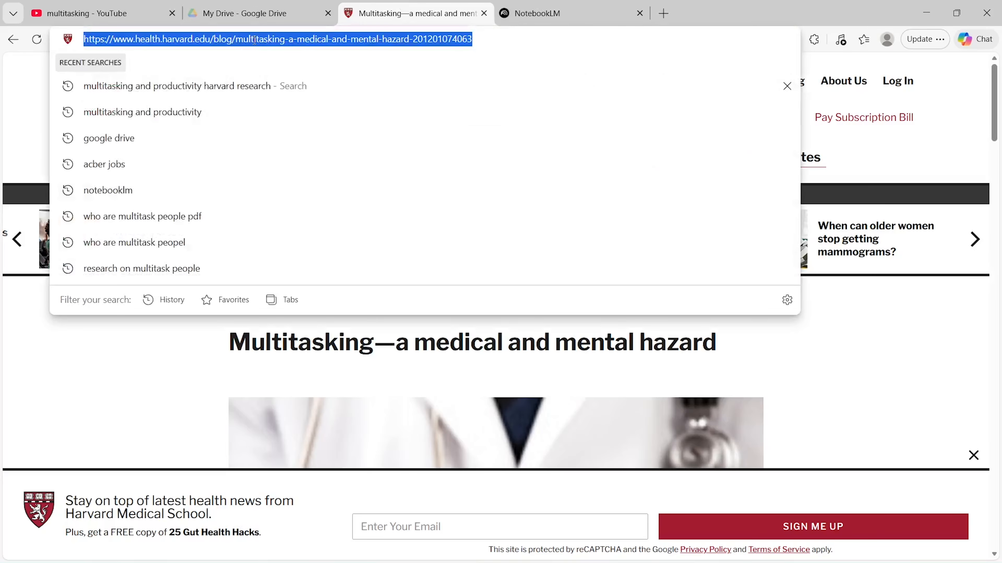
left_click(531, 13)
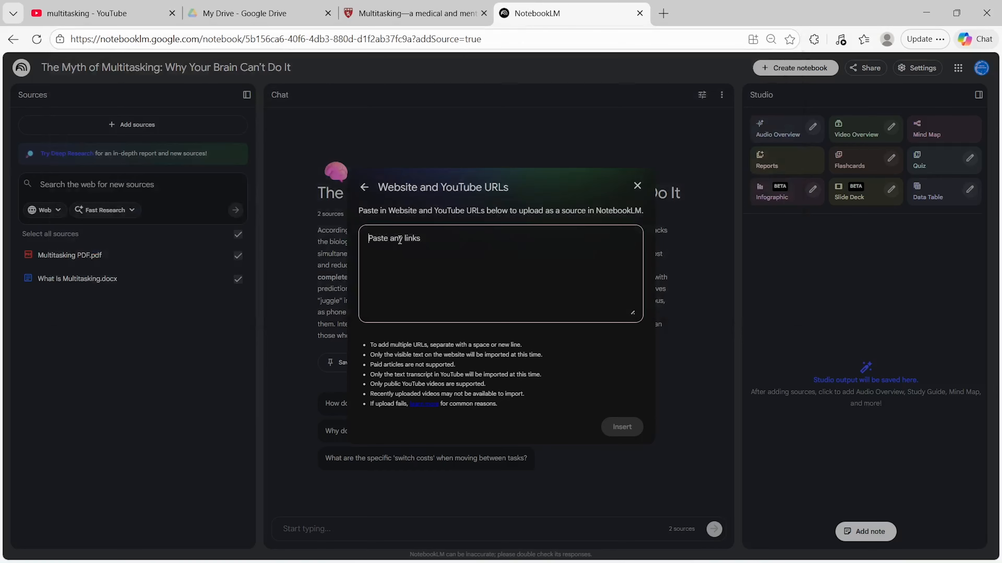
key("ctrl+v")
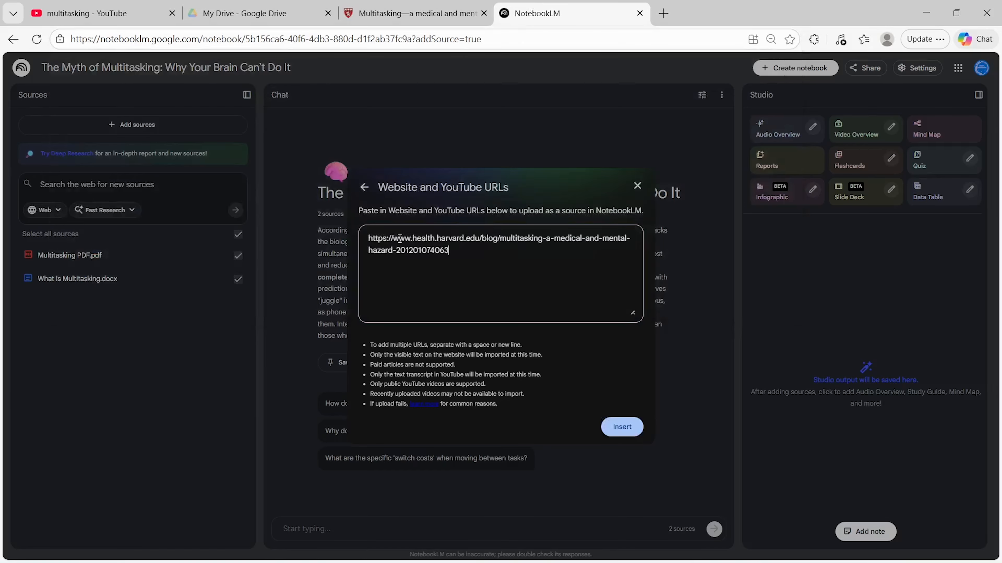
left_click(631, 432)
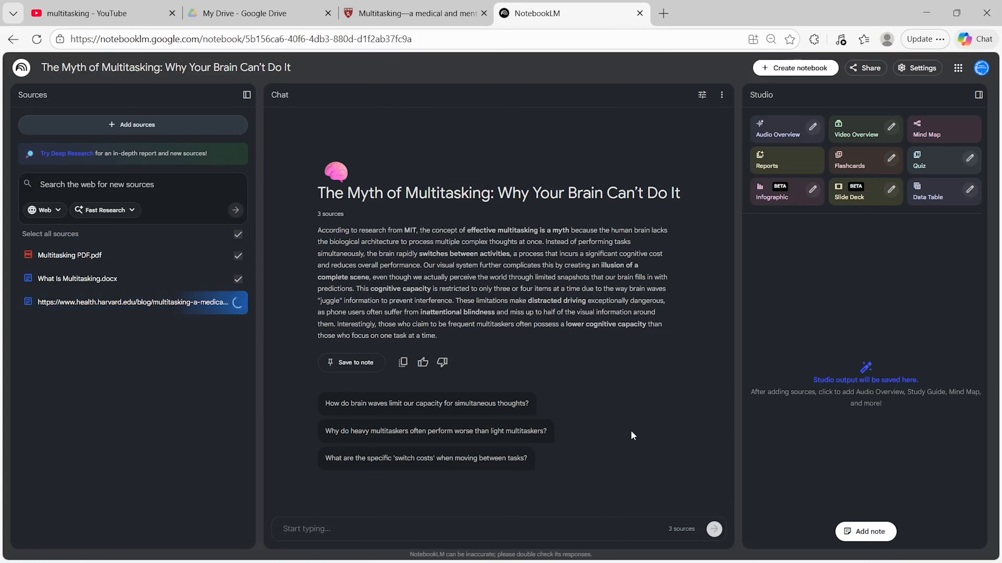
Copy ChatGPT's response on multitasking and creativity and insert it into the notebook as a copied-text source.
left_click(164, 125)
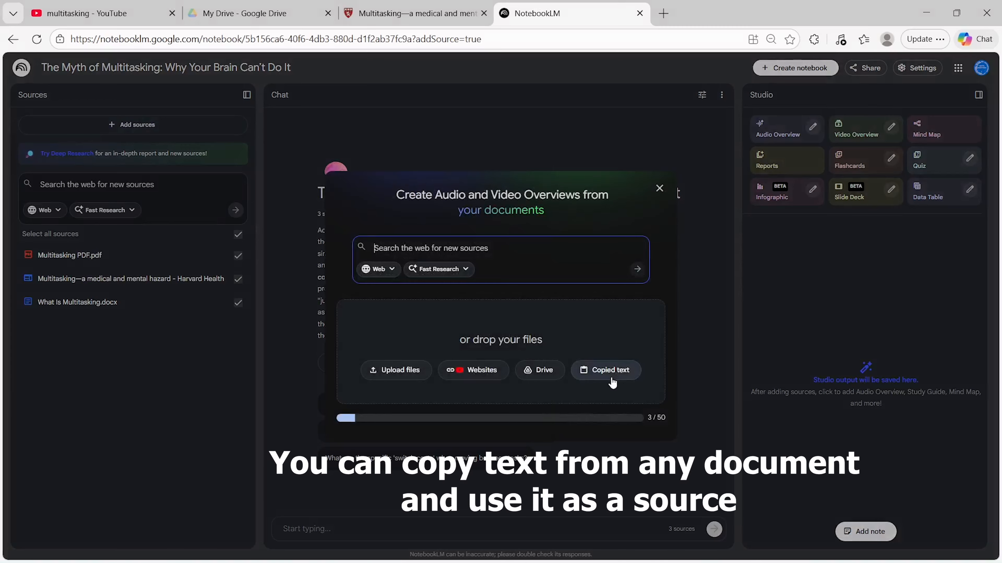
left_click(607, 371)
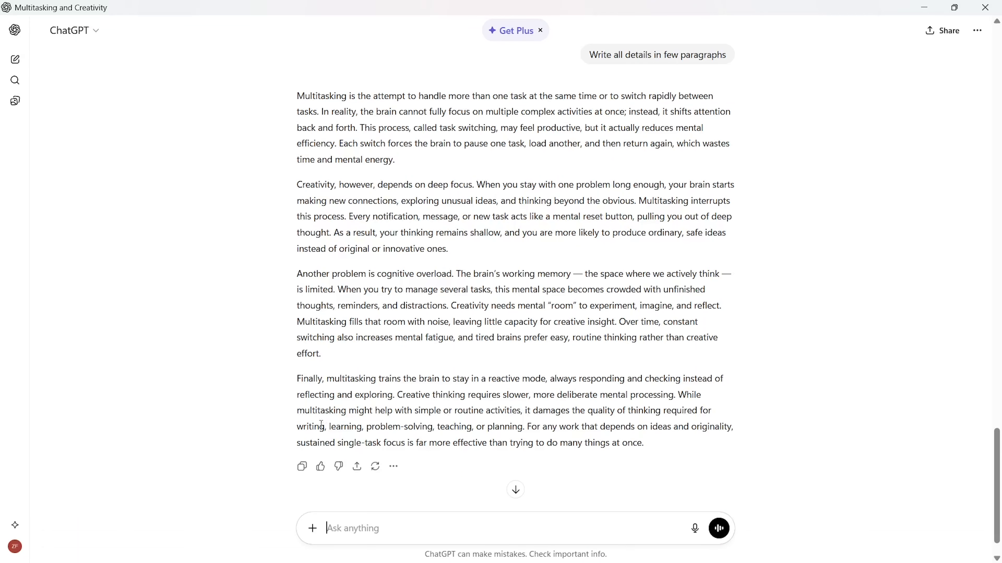
left_click(302, 466)
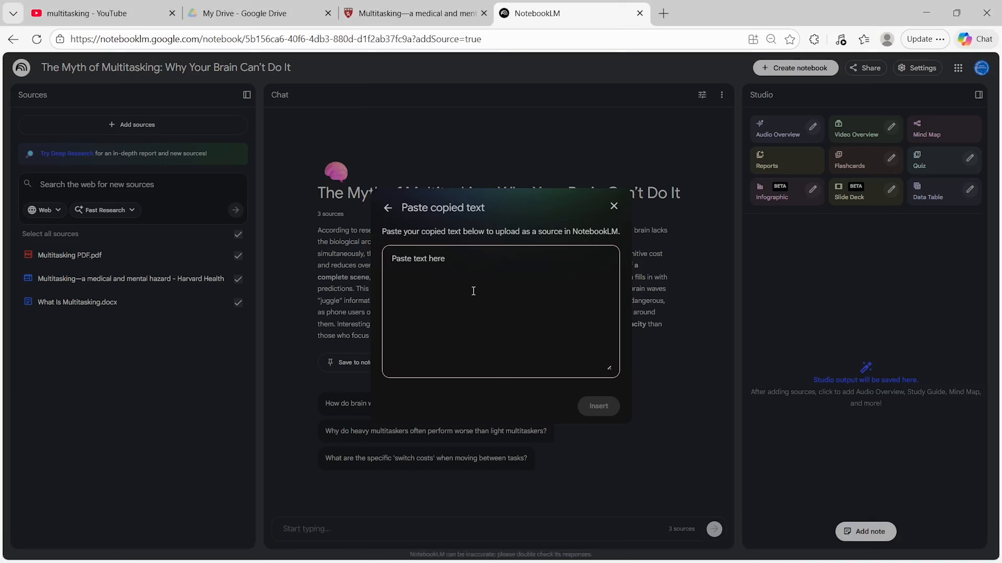
key("ctrl+v")
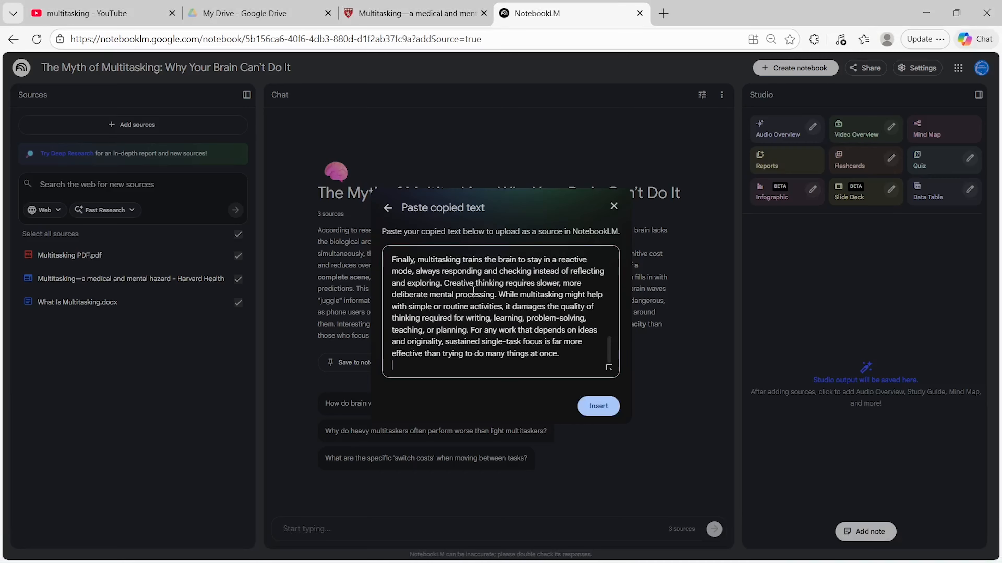
left_click(603, 404)
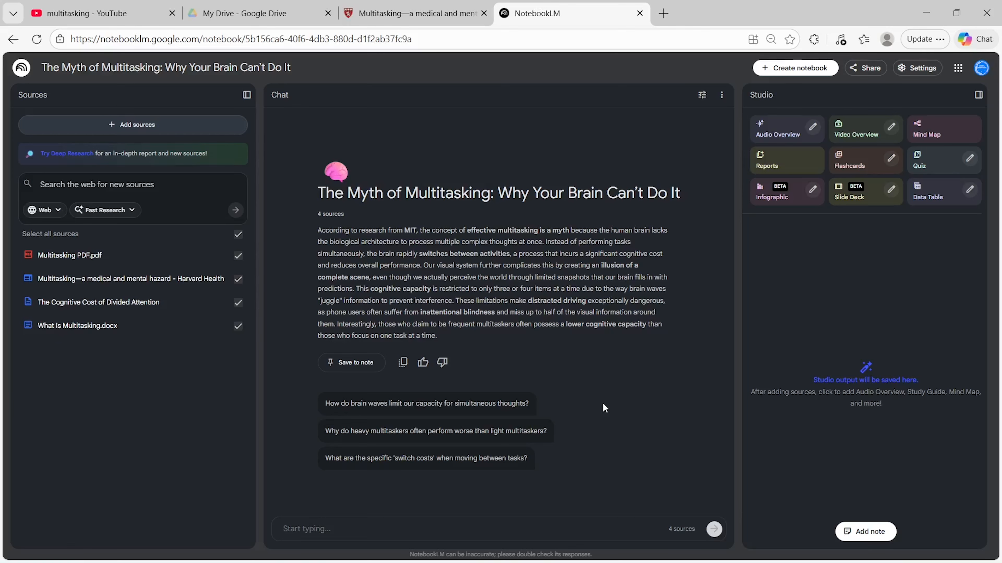
Run a Deep Research web search for new sources on "Effects of multitasking on brain focus and creativity research".
left_click(154, 130)
left_click(466, 270)
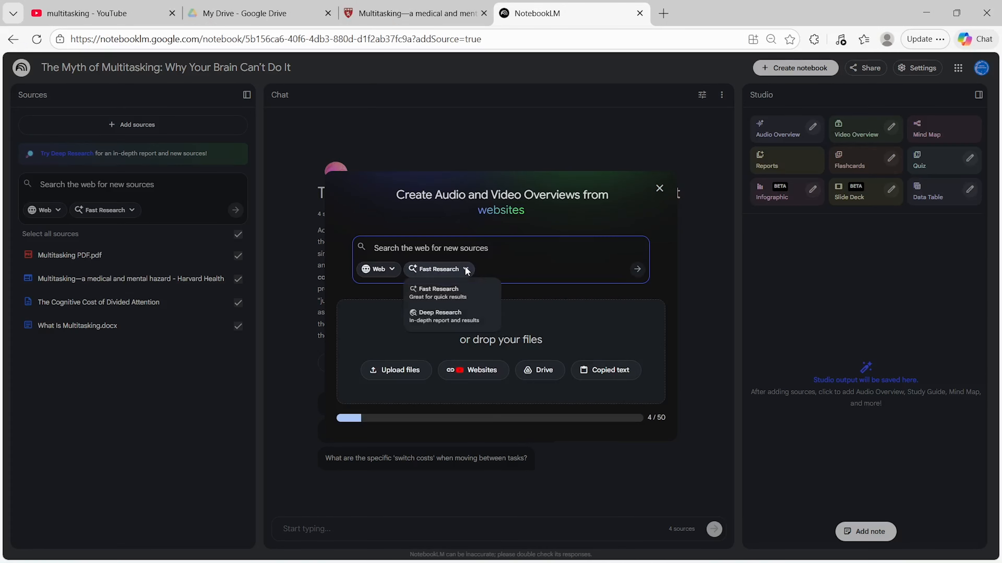
left_click(457, 318)
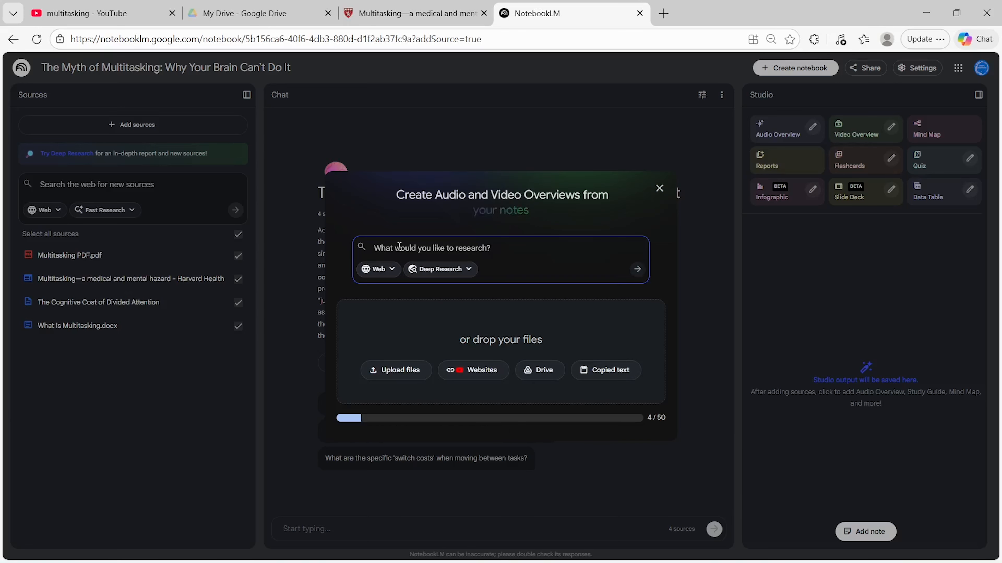
type("Effects of ")
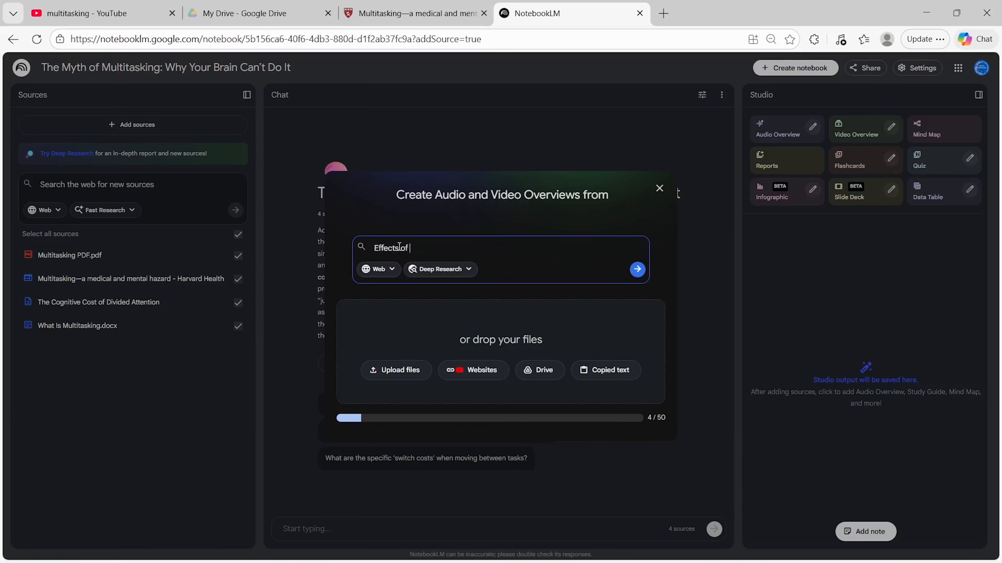
type("multitasking on brain focus and creativity research")
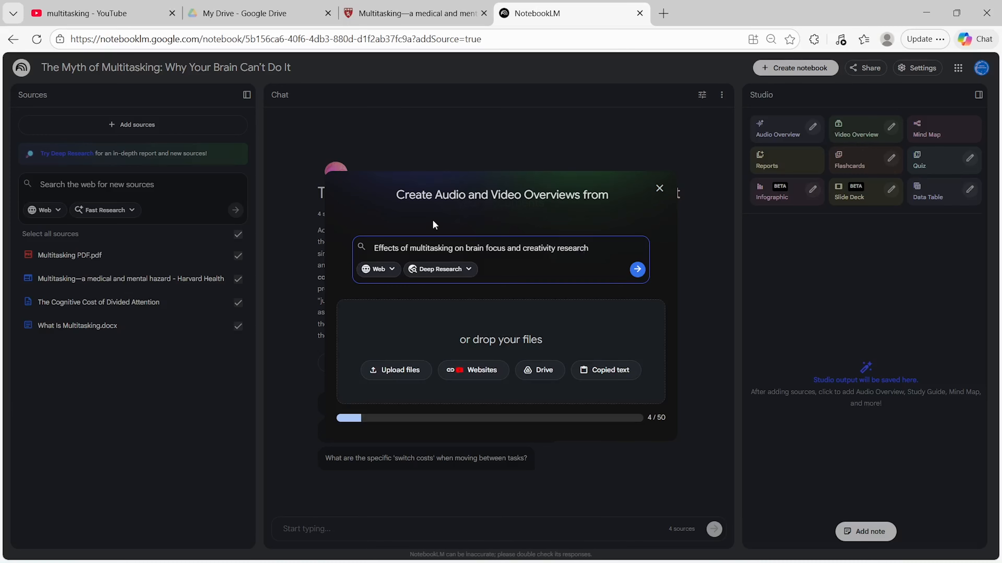
left_click(637, 270)
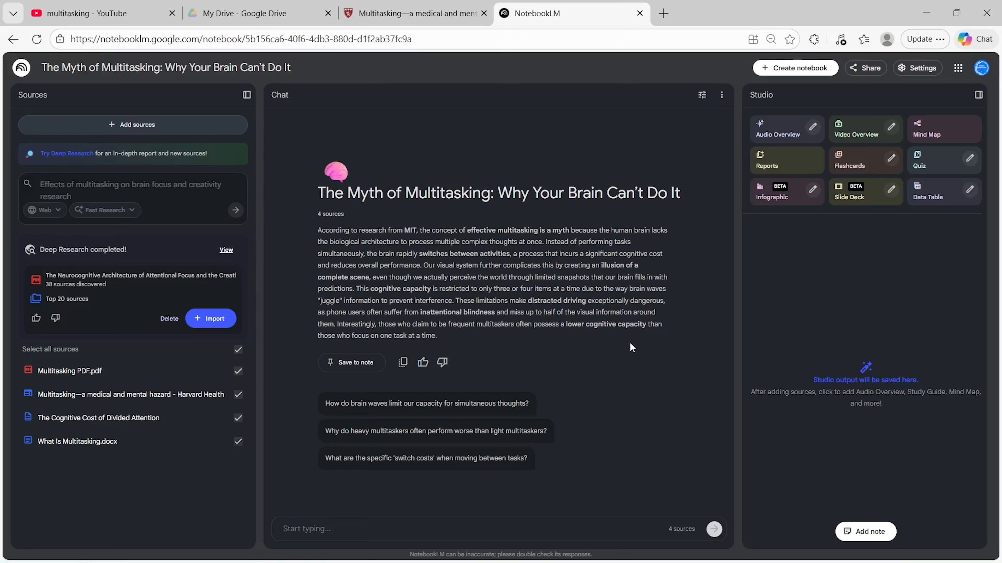
Review the sources cited in the Deep Research report and import the report together with its preselected sources into the notebook.
left_click(75, 299)
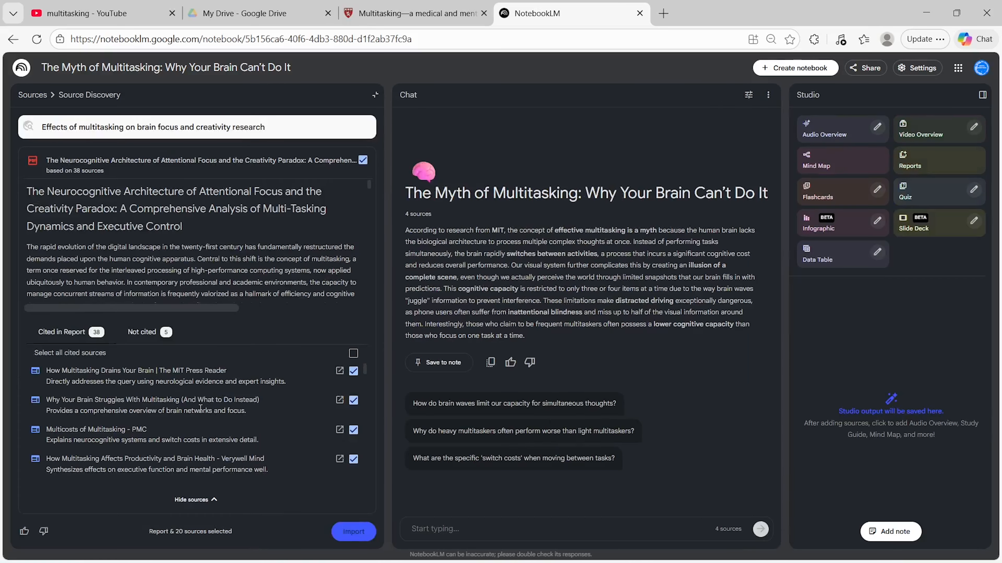
scroll(201, 409, "down", 3)
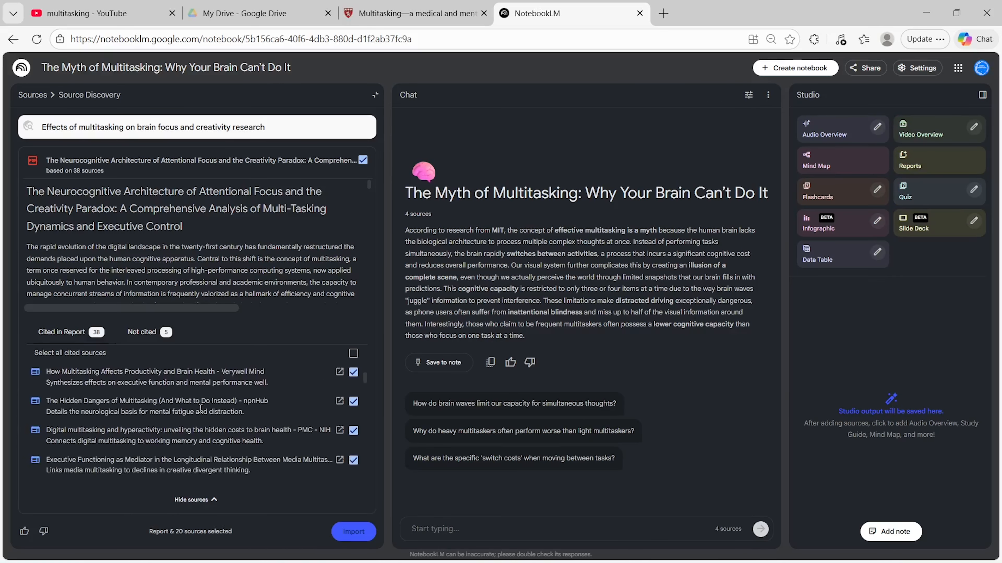
left_click(354, 401)
left_click(354, 401)
scroll(353, 402, "down", 3)
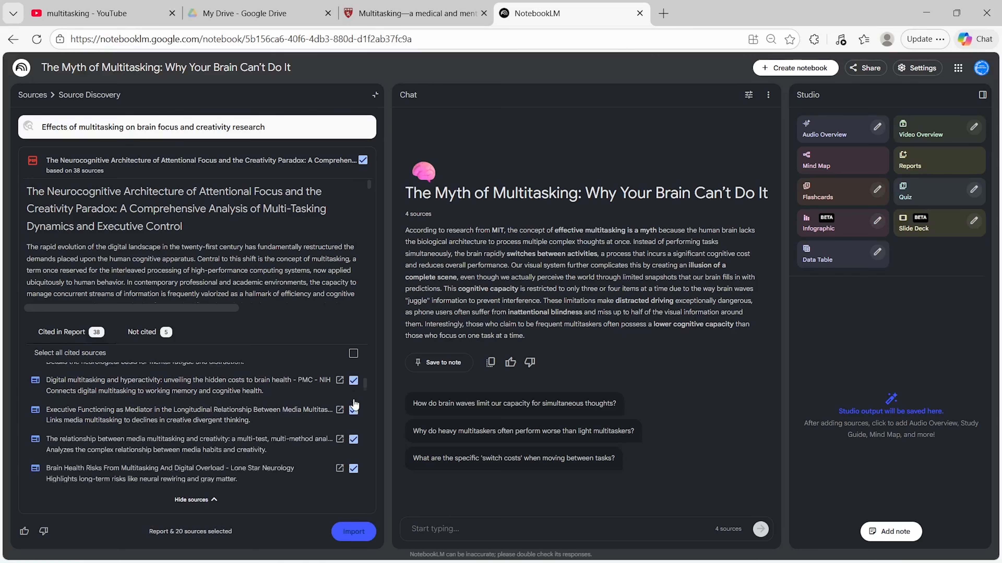
scroll(353, 402, "down", 10)
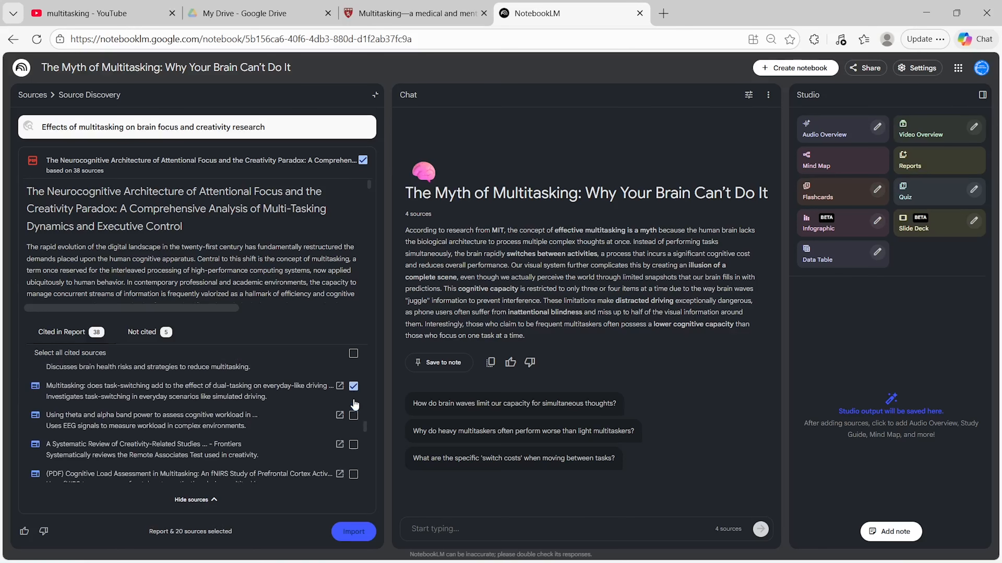
scroll(354, 402, "down", 8)
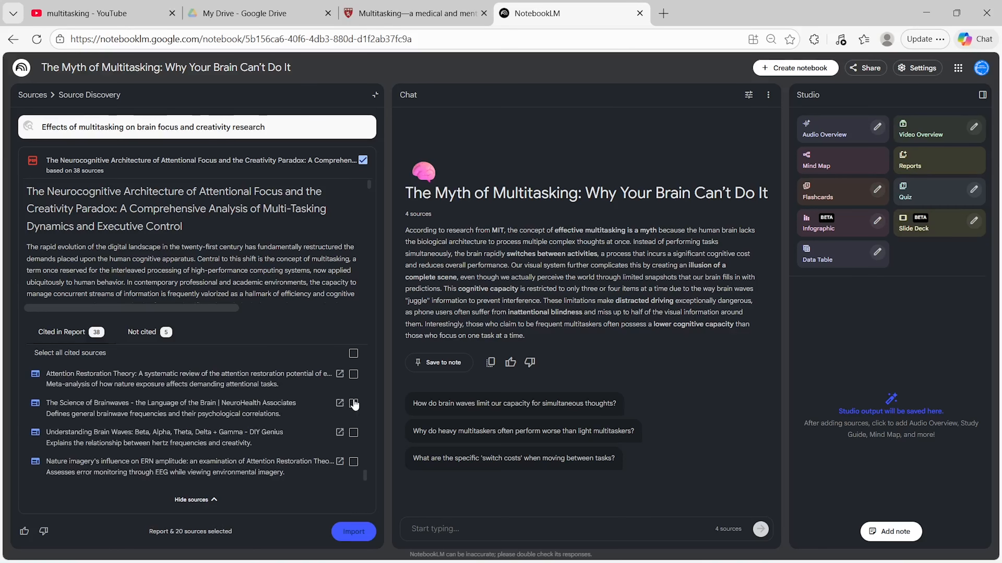
scroll(353, 401, "up", 7)
scroll(355, 404, "up", 10)
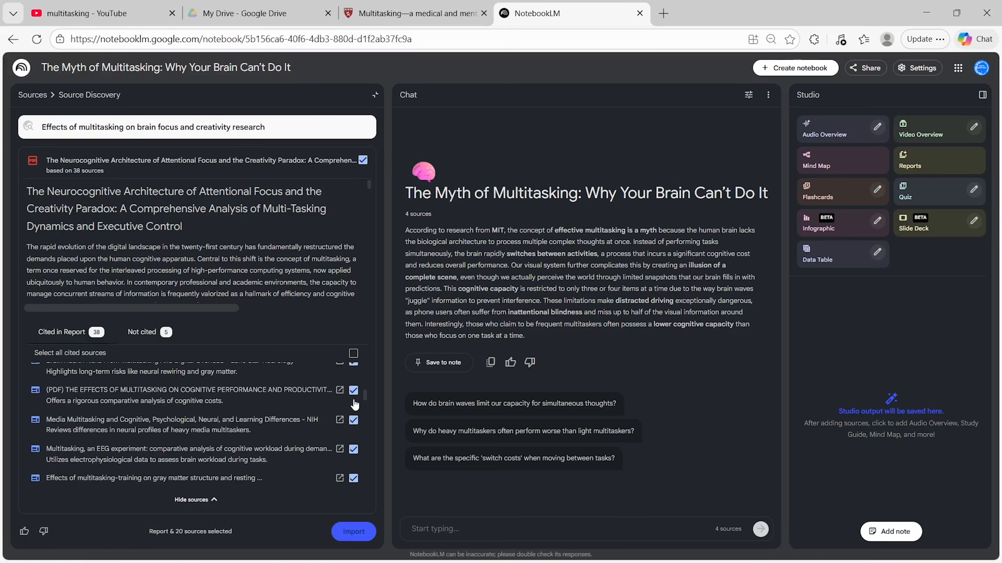
left_click(353, 532)
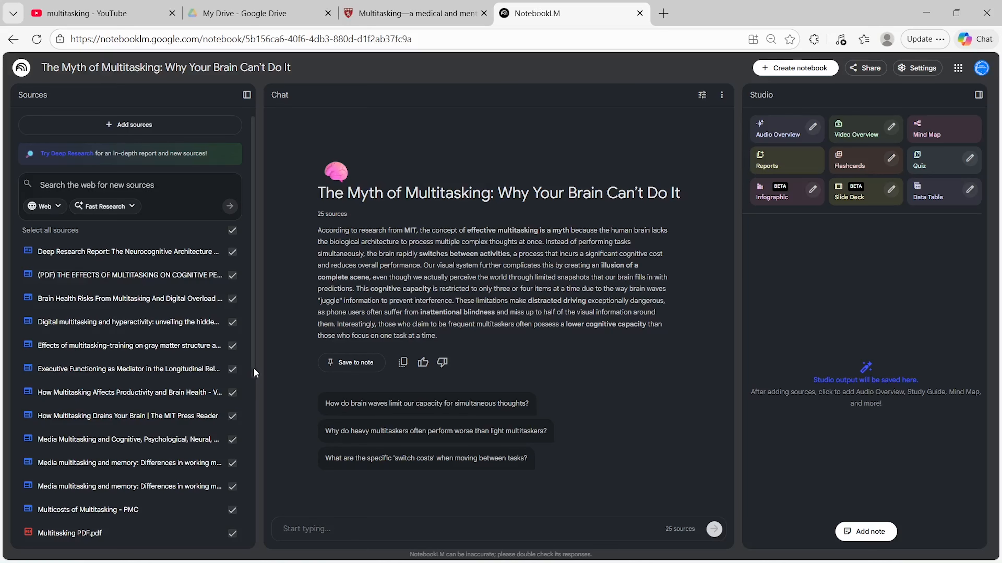
Ask the chat, based on these sources, what multitasking is, how it affects brain function, productivity, learning and creativity, and researchers' conclusions on its advantages and disadvantages.
left_click_drag(254, 368, 283, 314)
left_click(314, 529)
type("Based on")
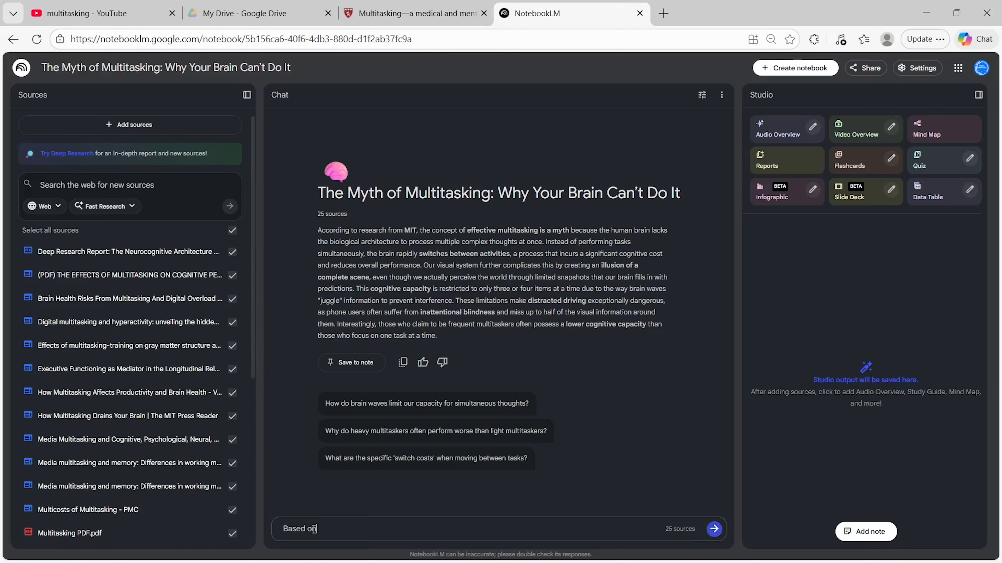
type(" these sources, what is mutitasking, how does it")
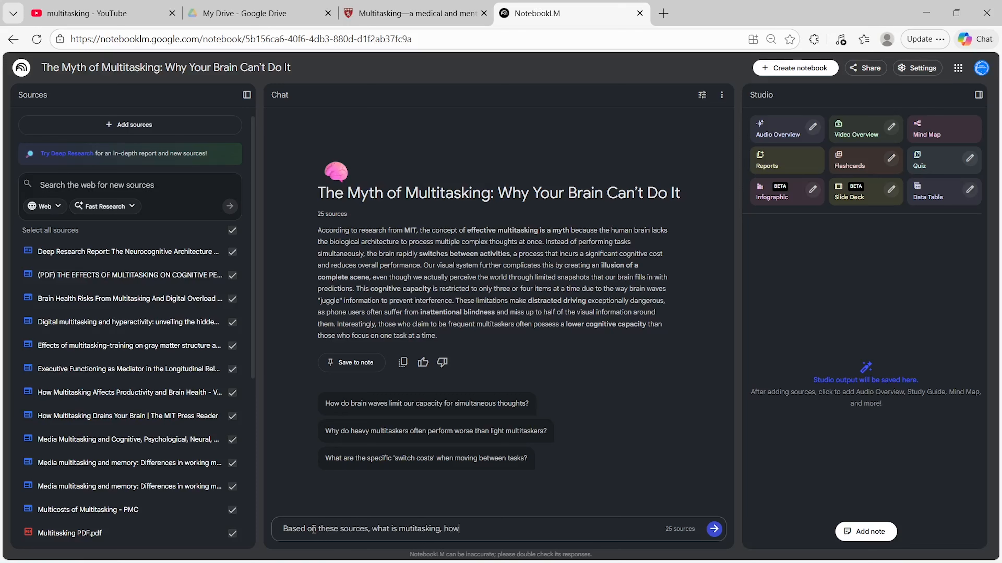
left_click(410, 529)
left_click(427, 484)
type("affect brain function,")
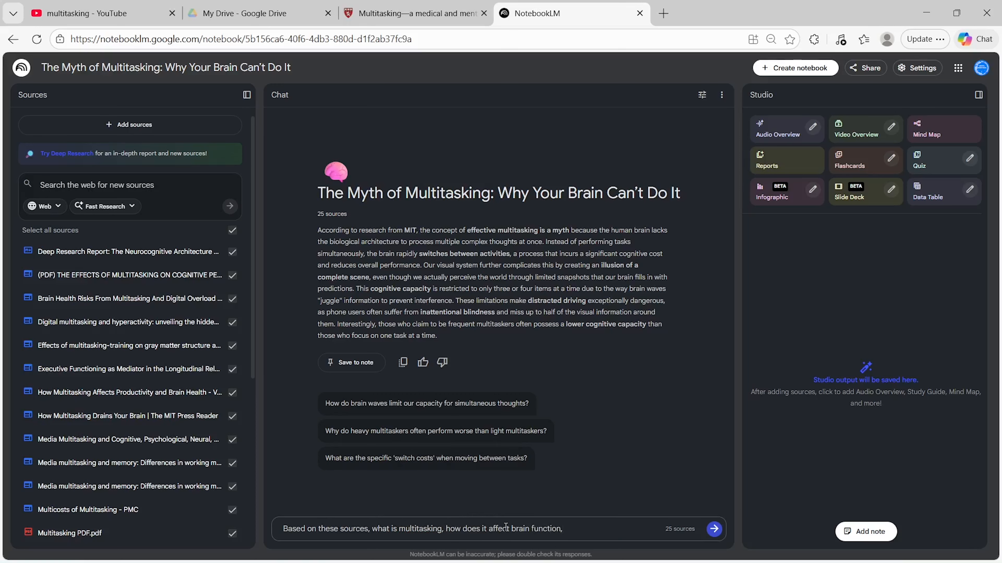
type(" productivity, learning, and creat")
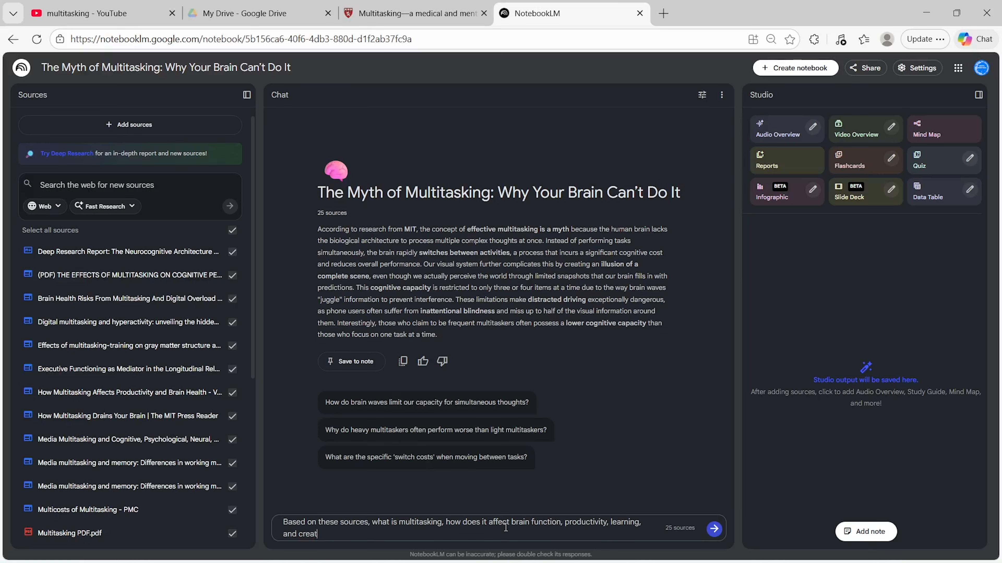
type("ivity, and what do researchers conclude about")
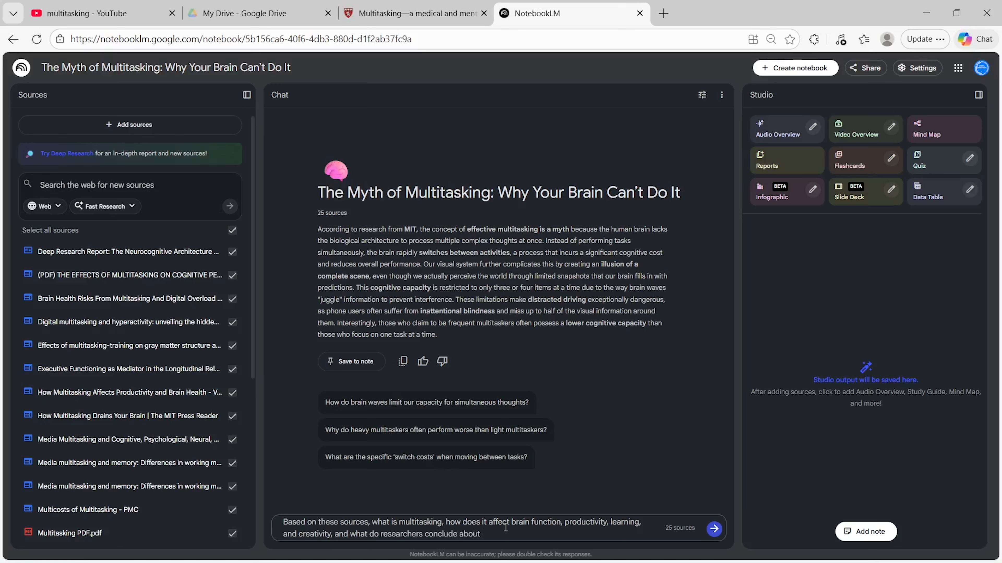
type(" its advantage")
type("s and disadvantage")
type("s. ")
type("?")
left_click(713, 529)
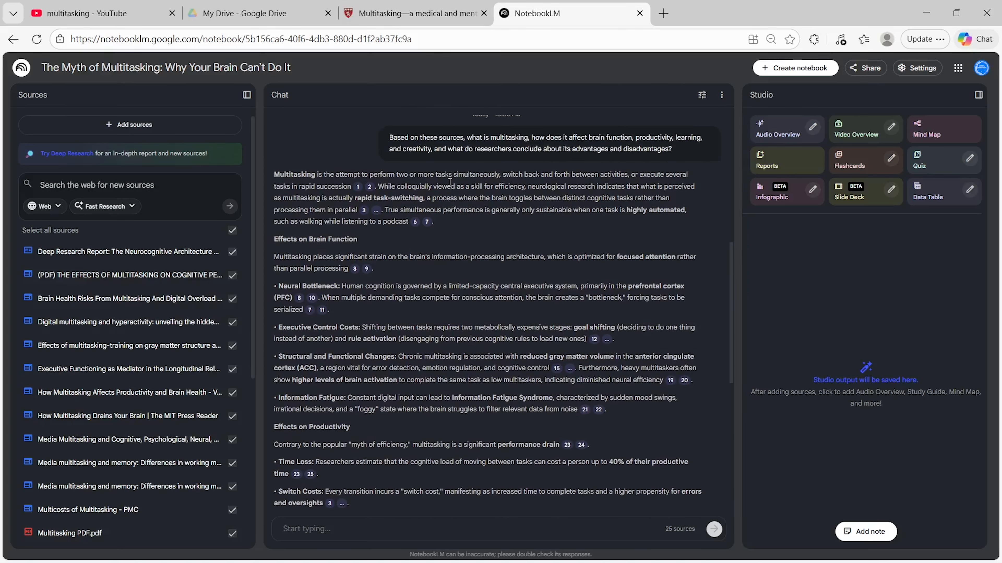
Read through the chat's answer on multitasking and preview the source passages behind citations 1 and 11.
scroll(449, 182, "down", 5)
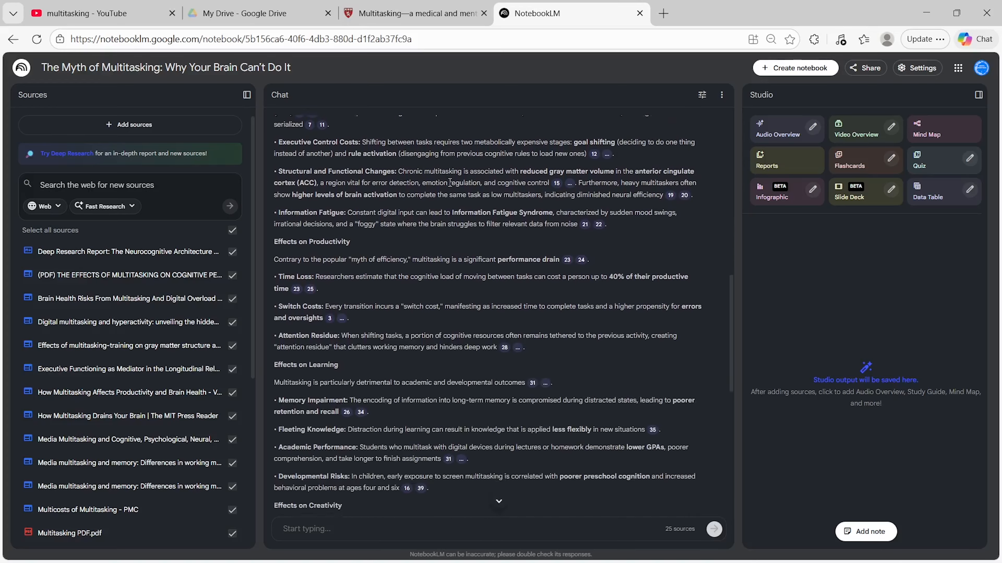
scroll(449, 183, "down", 9)
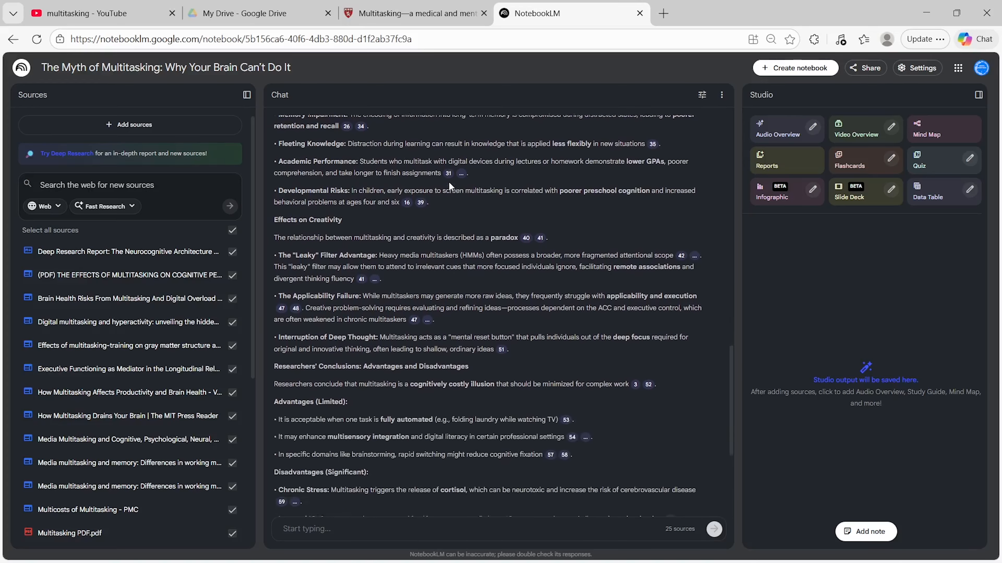
scroll(449, 182, "down", 2)
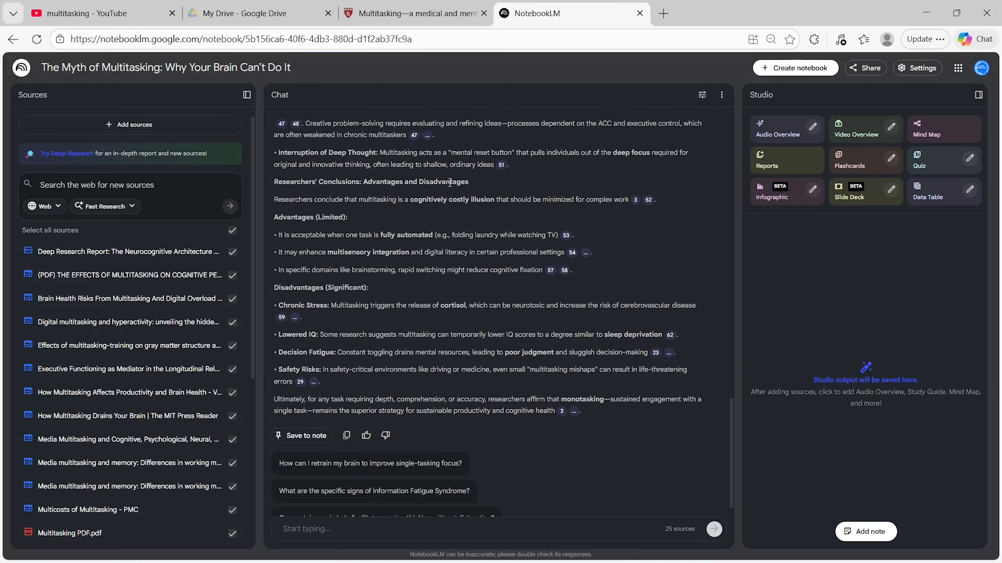
scroll(448, 181, "up", 16)
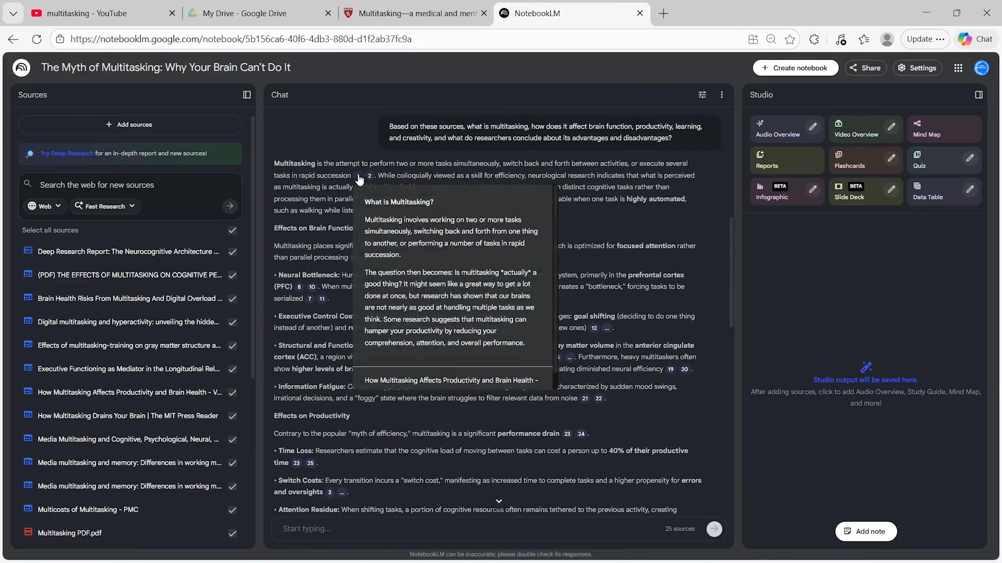
mouse_move(360, 178)
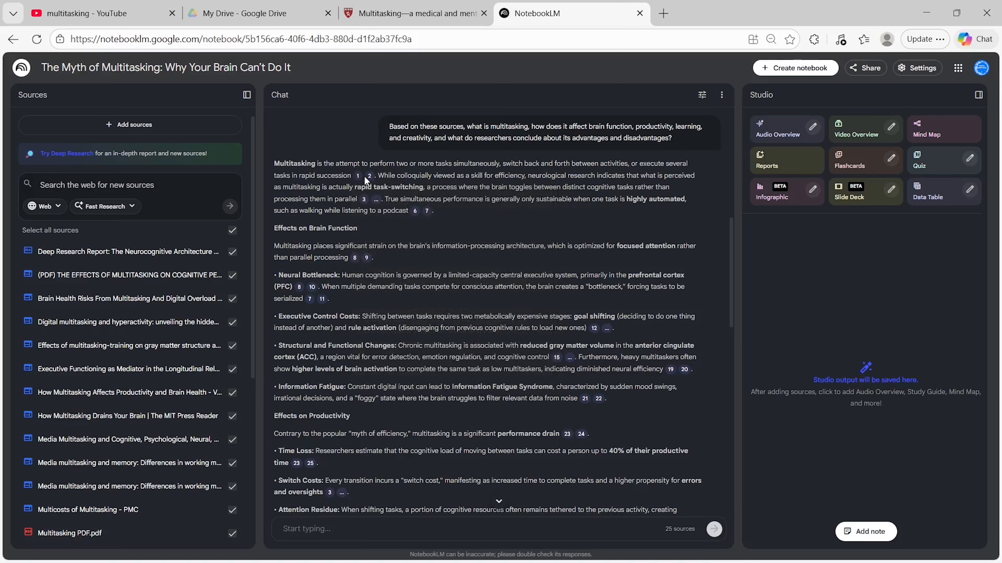
mouse_move(322, 300)
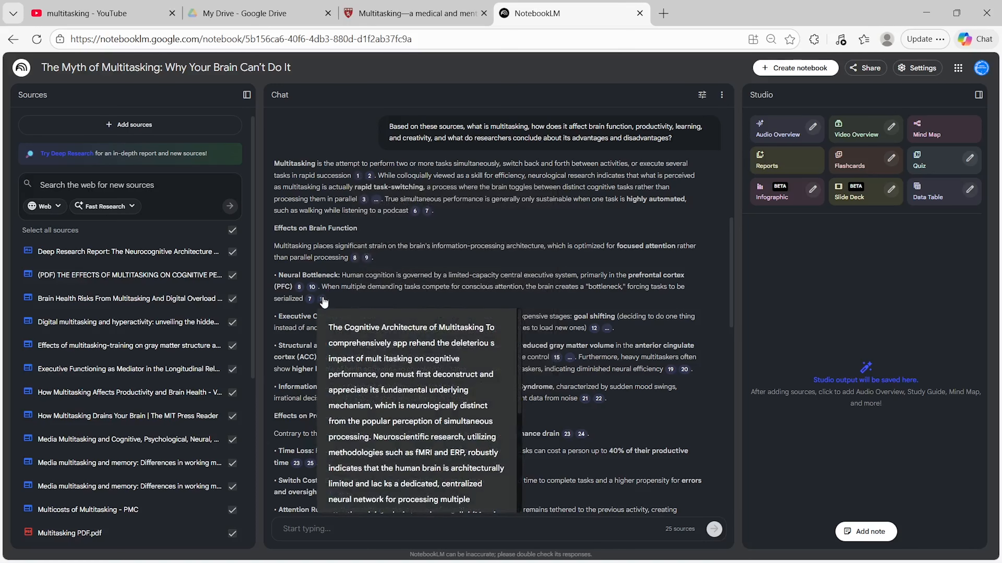
scroll(375, 379, "down", 5)
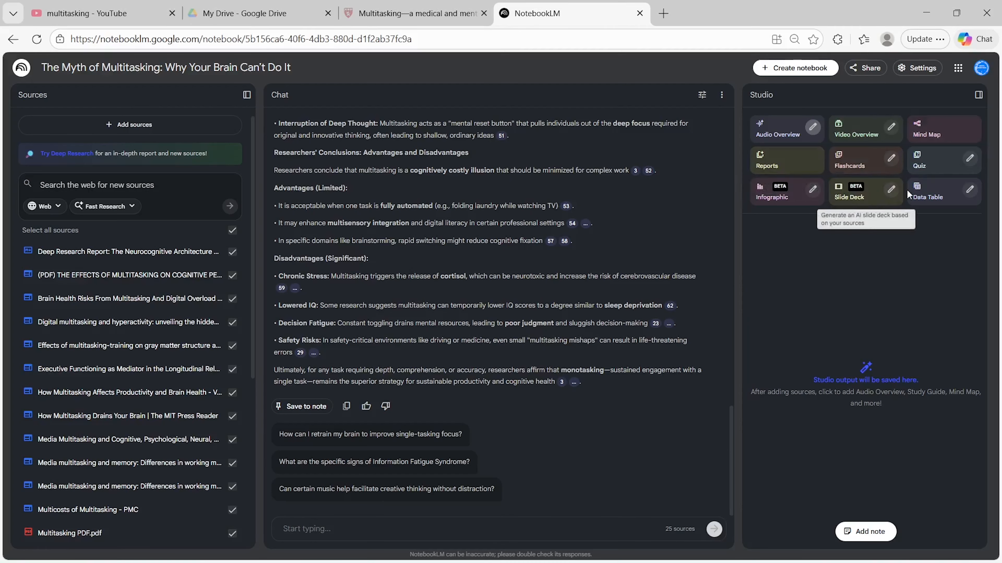
Customize the Audio Overview with the Debate format and Short length.
left_click(979, 96)
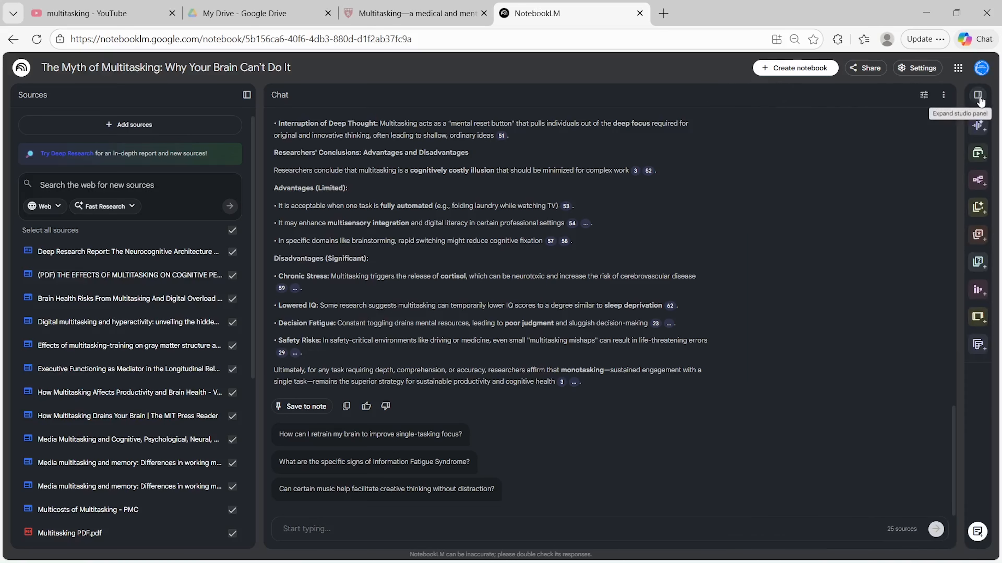
left_click(977, 96)
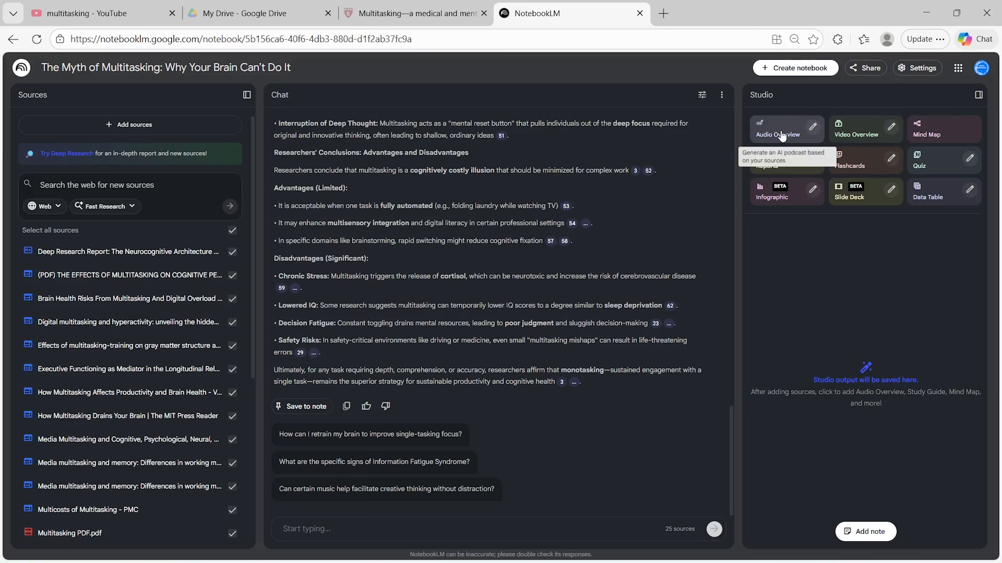
left_click(812, 128)
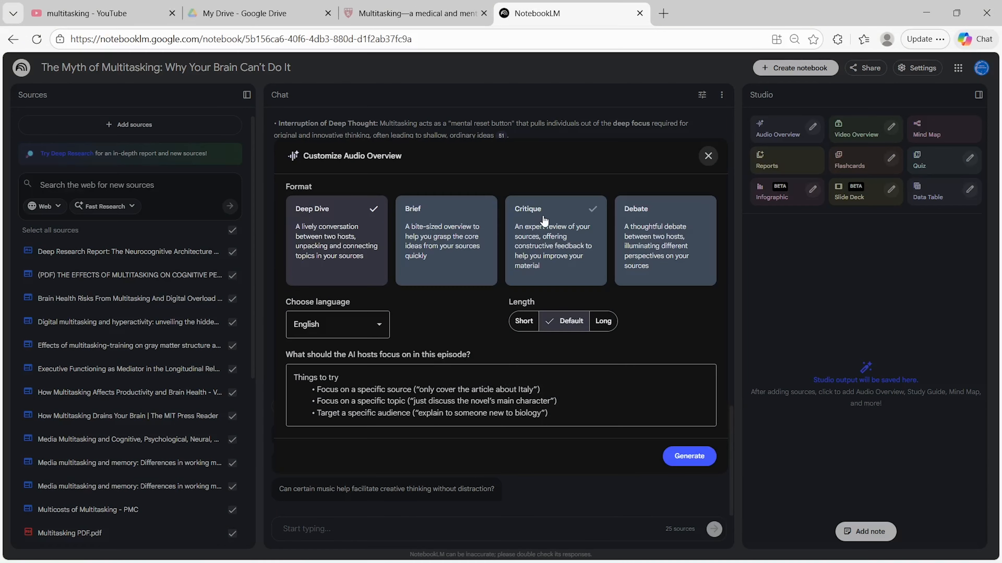
left_click(645, 239)
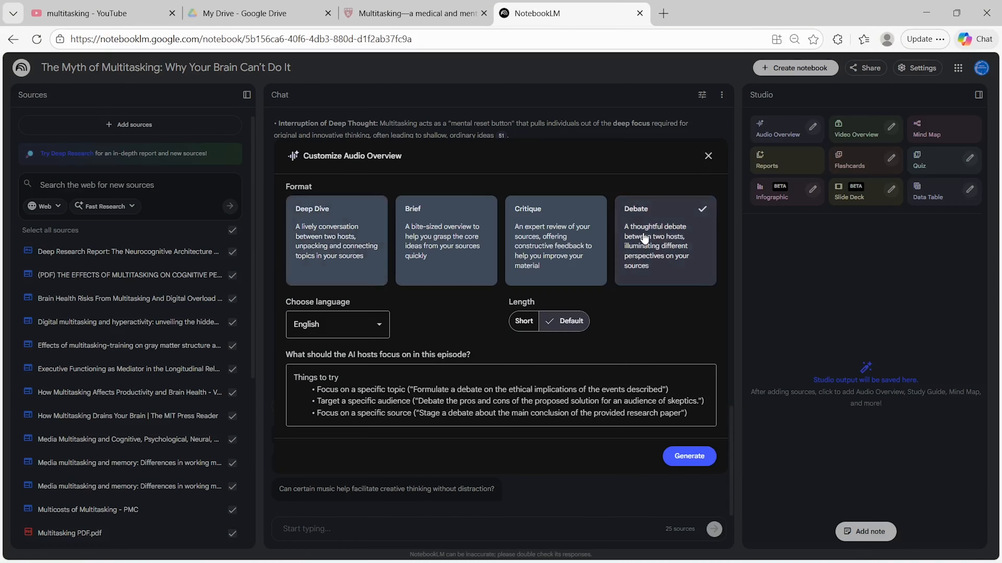
left_click(522, 319)
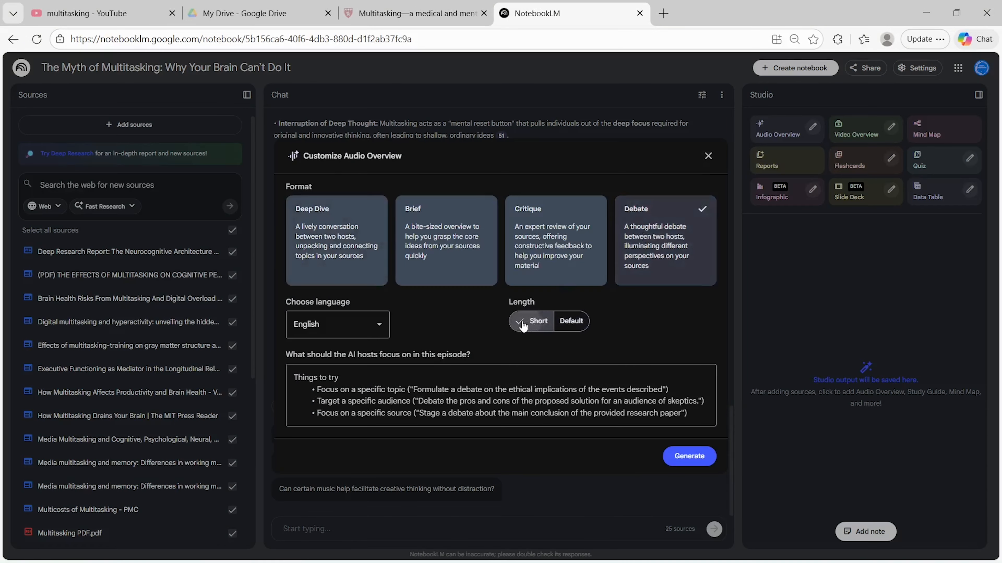
Focus the hosts on "Debate whether multitasking boosts productivity or harms focus and creativity, including brain limits and real-life examples." and generate the Audio Overview.
left_click(408, 377)
type("Debate whether")
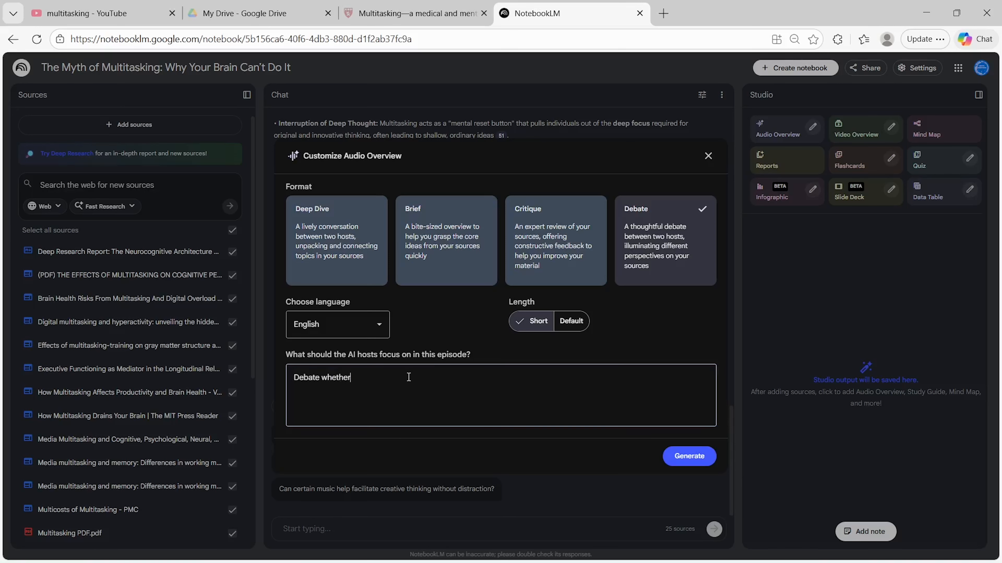
type(" multitasking boossts productivity")
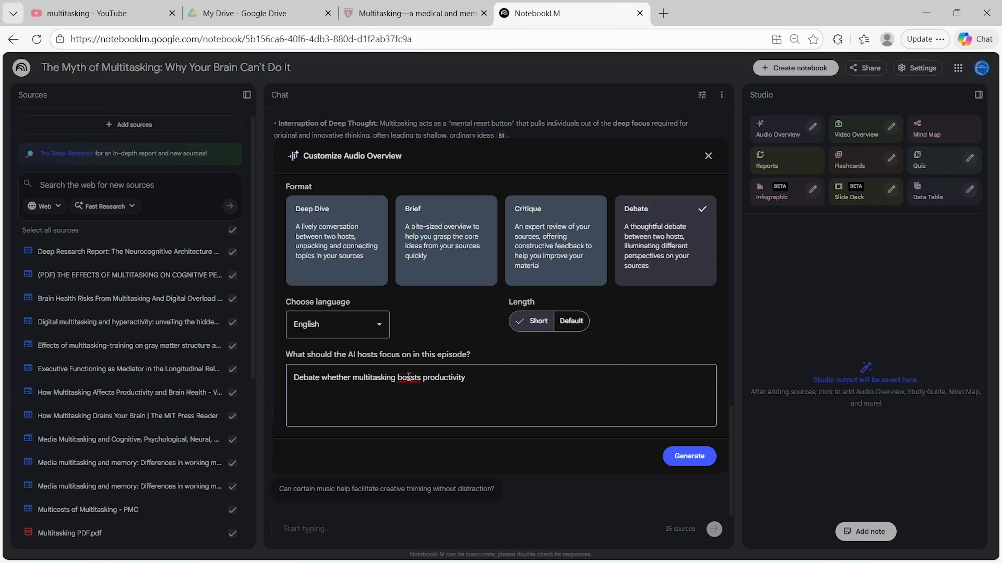
type(" or harms focus and creativity, inc")
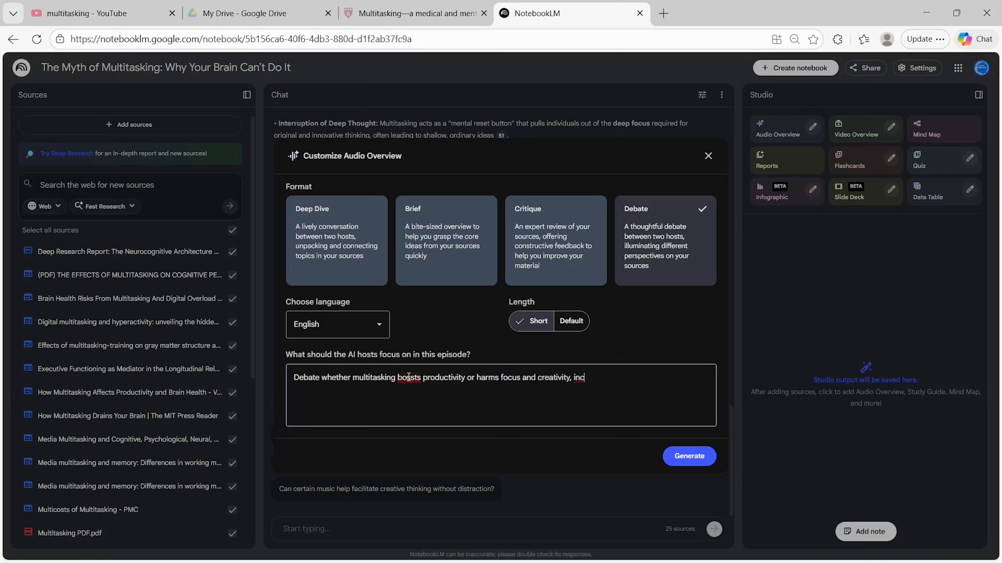
type("luding brain limits and real-life ex")
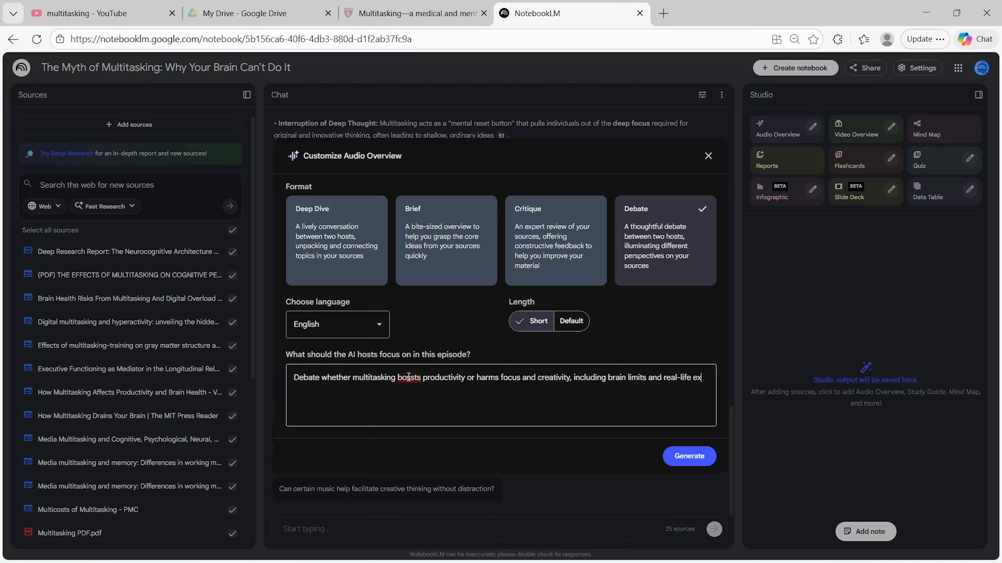
type("amples.")
right_click(409, 378)
mouse_move(394, 199)
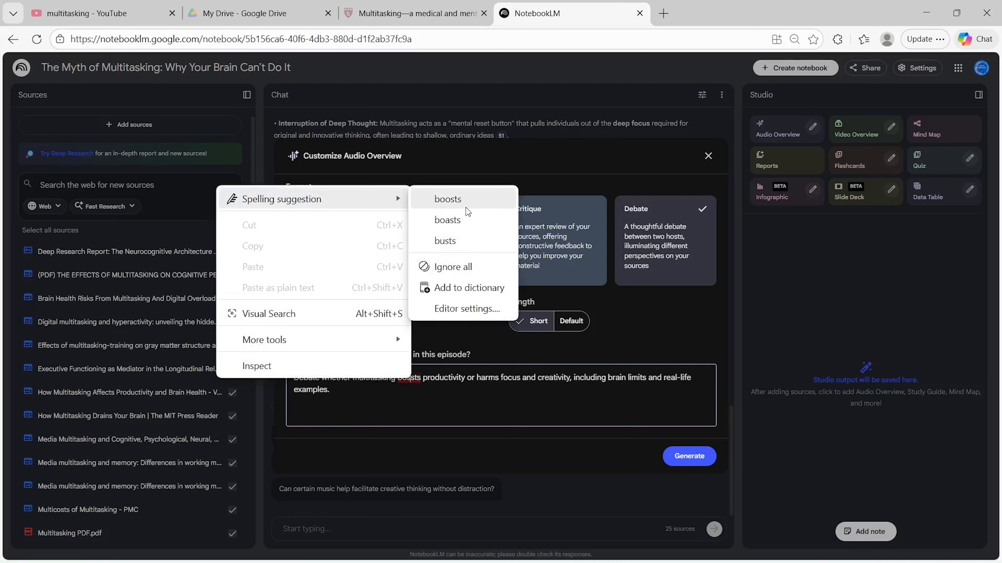
left_click(462, 200)
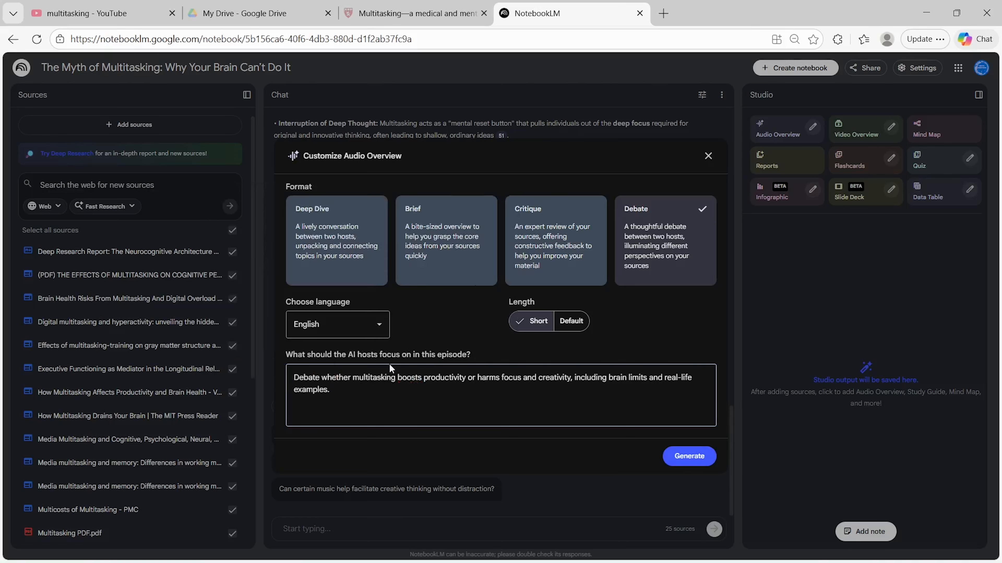
left_click(685, 460)
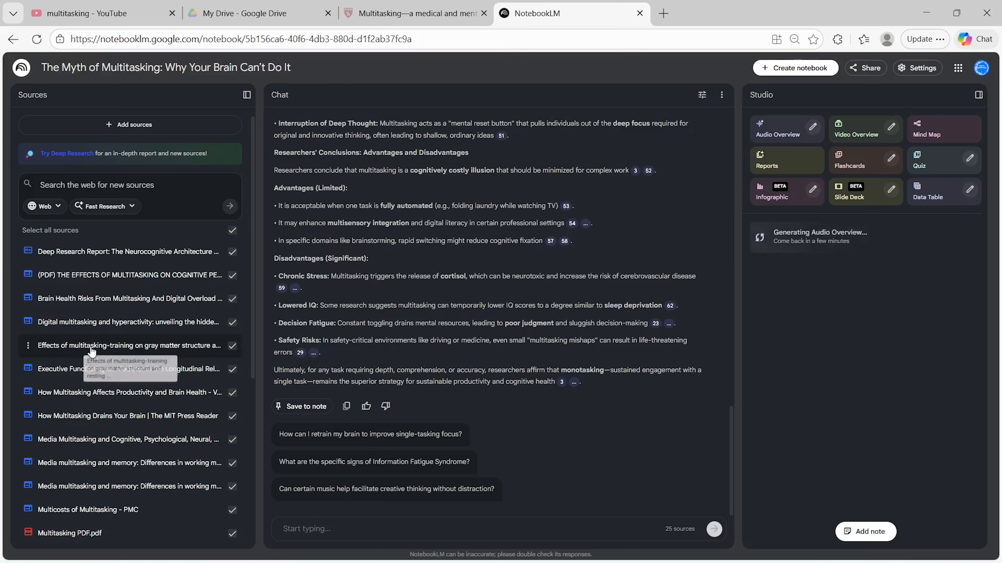
Browse the notebook's source list and play the finished debate Audio Overview.
scroll(91, 351, "down", 5)
scroll(92, 351, "down", 2)
scroll(92, 351, "up", 7)
scroll(92, 351, "down", 7)
scroll(92, 351, "up", 7)
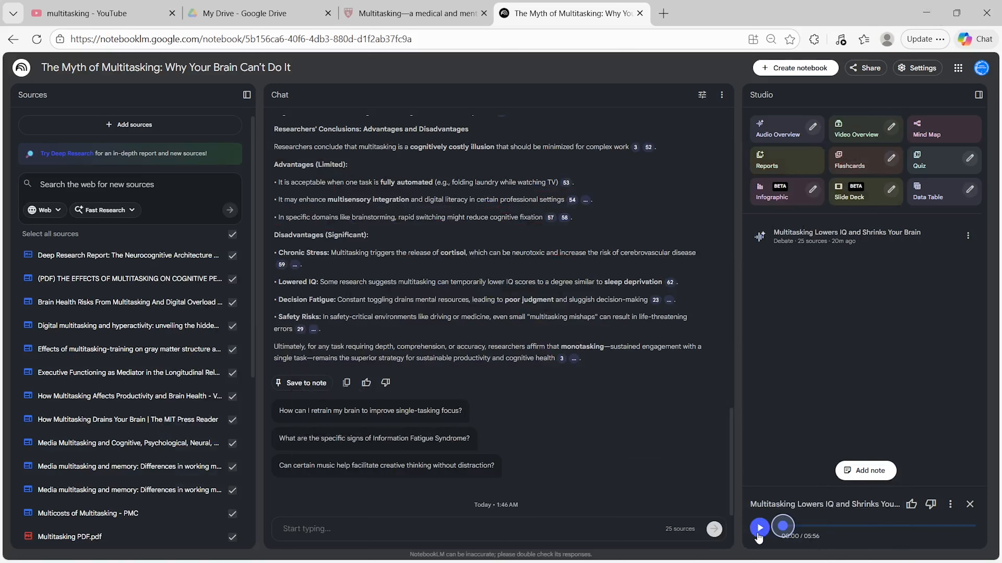
left_click(760, 533)
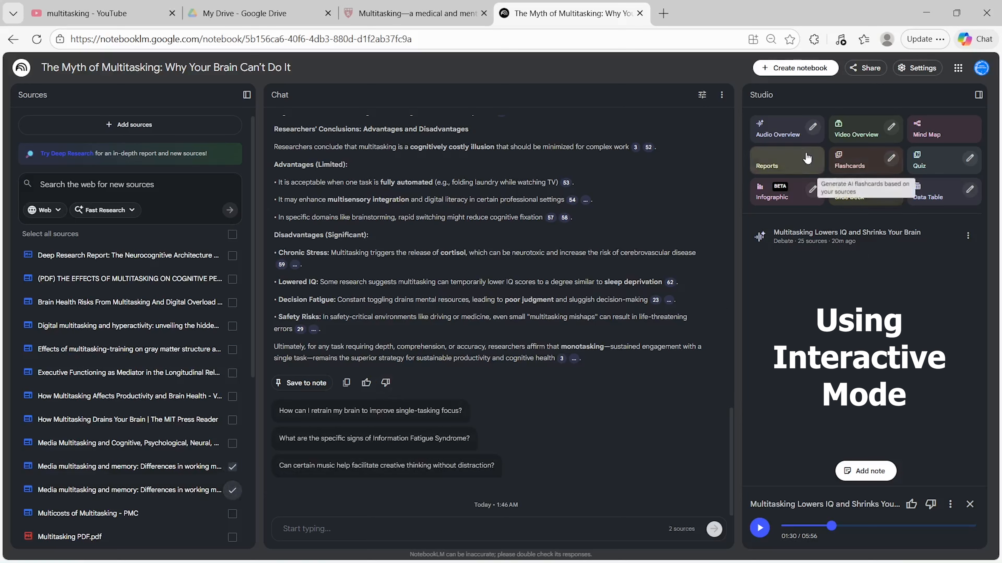
Generate an Audio Overview from the two selected "Media multitasking and memory" sources and start playing it in interactive mode.
left_click(784, 135)
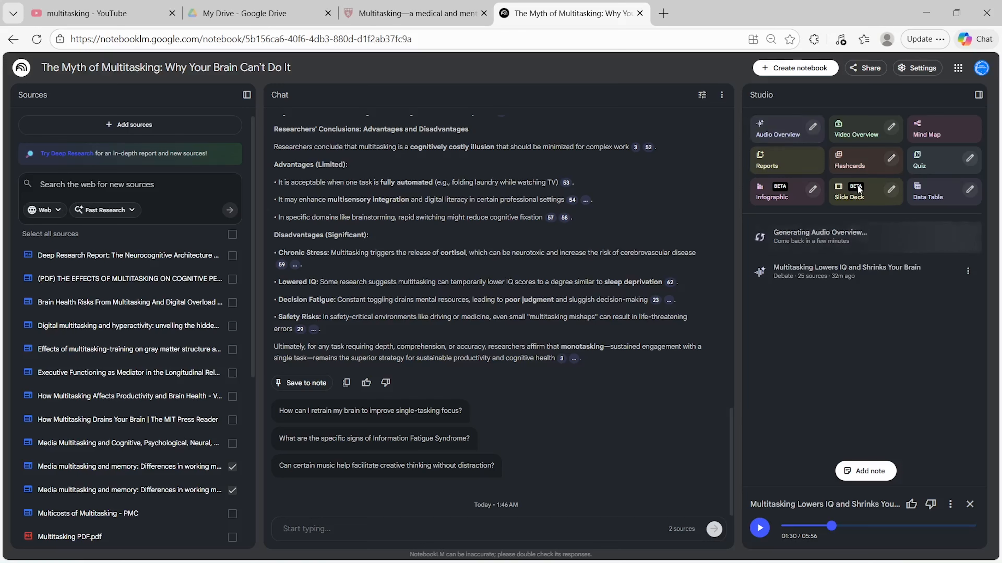
left_click(970, 504)
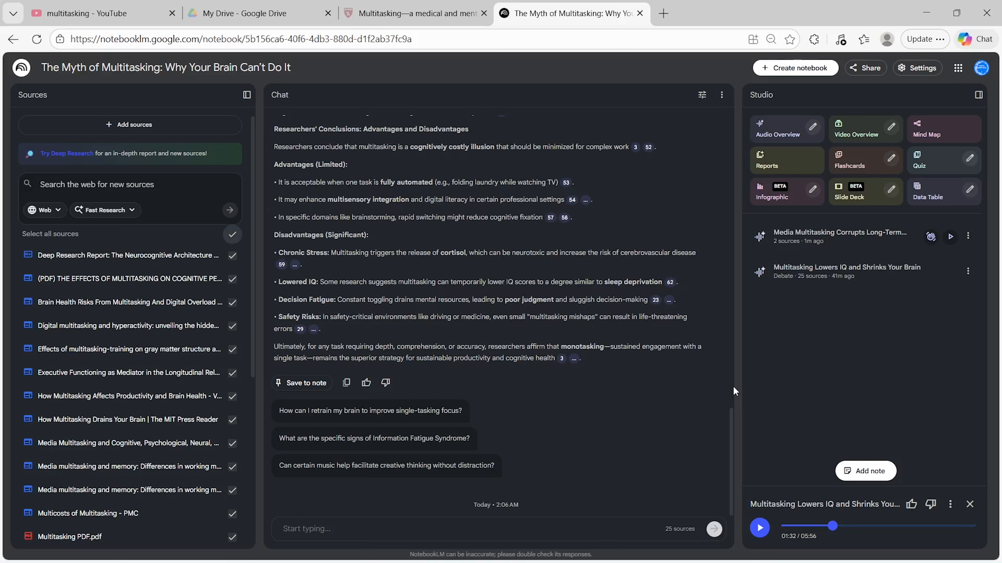
left_click(932, 239)
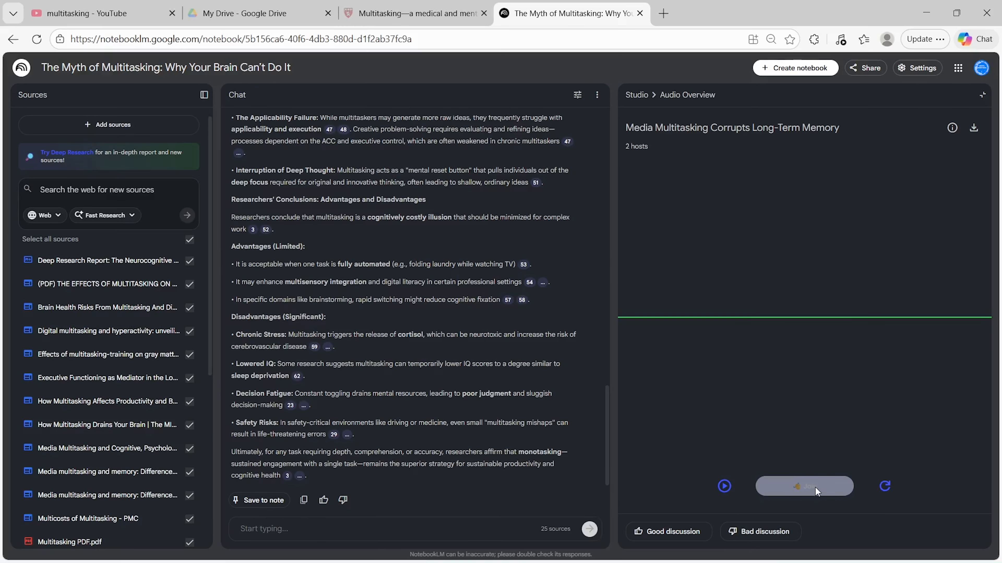
left_click(724, 486)
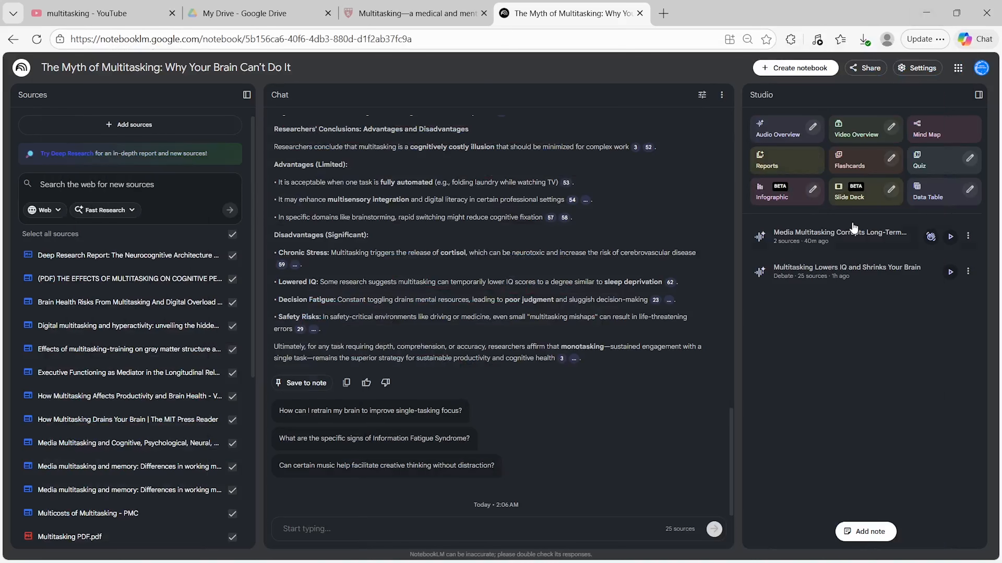
Examine the Video Overview customization options for format, language, visual style and host focus, and close them without generating.
left_click(887, 130)
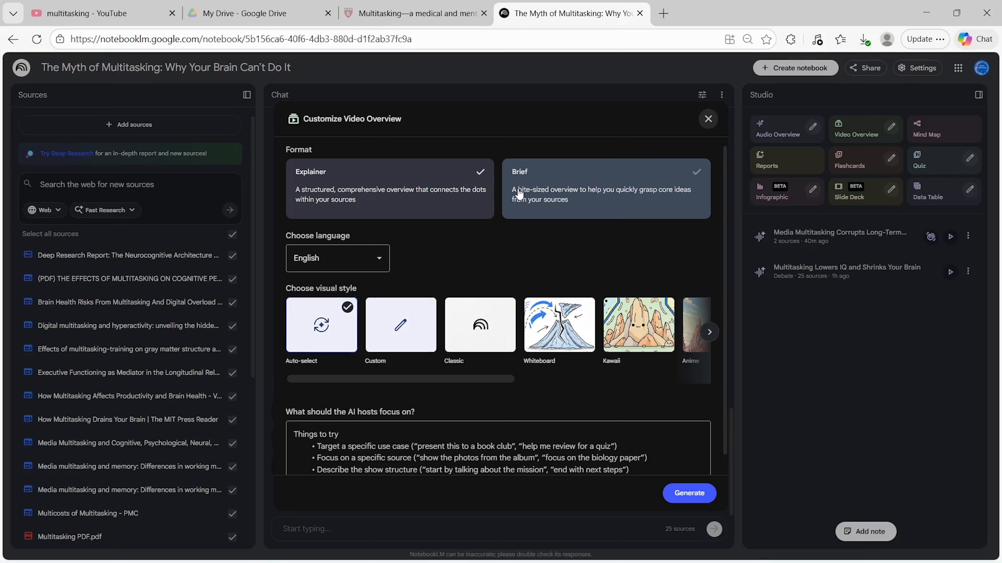
left_click(378, 261)
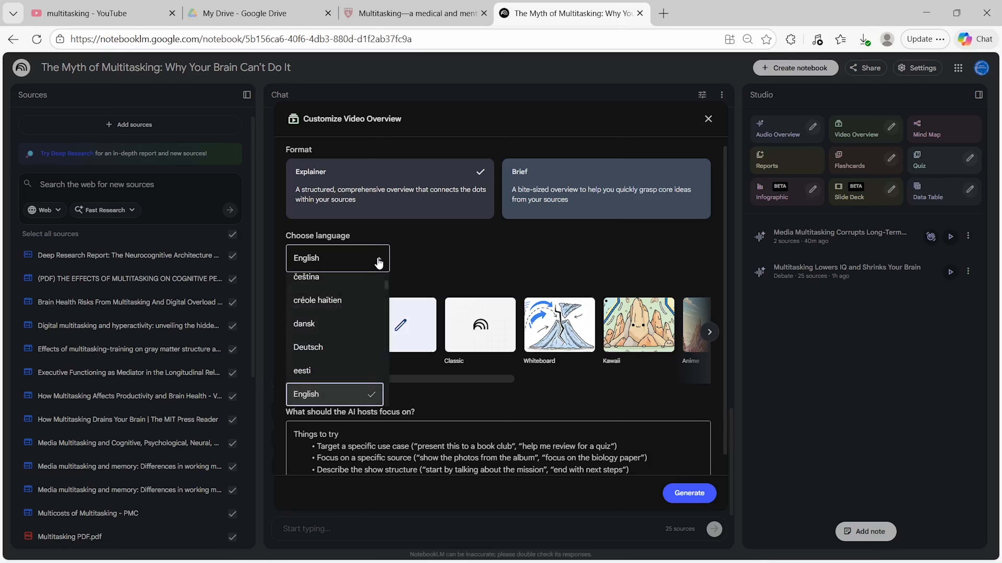
left_click(377, 262)
scroll(451, 349, "right", 5)
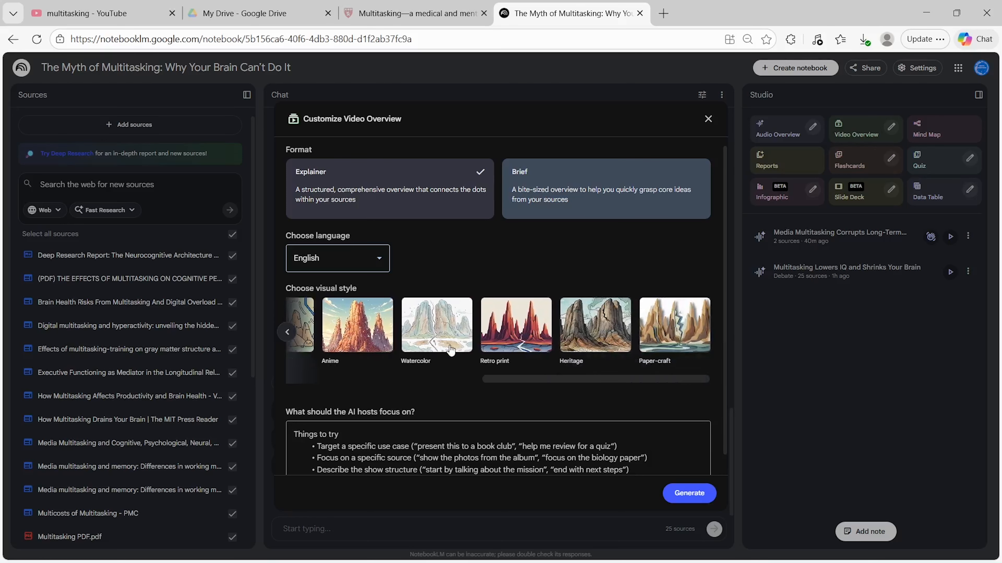
scroll(450, 349, "left", 5)
scroll(593, 386, "down", 1)
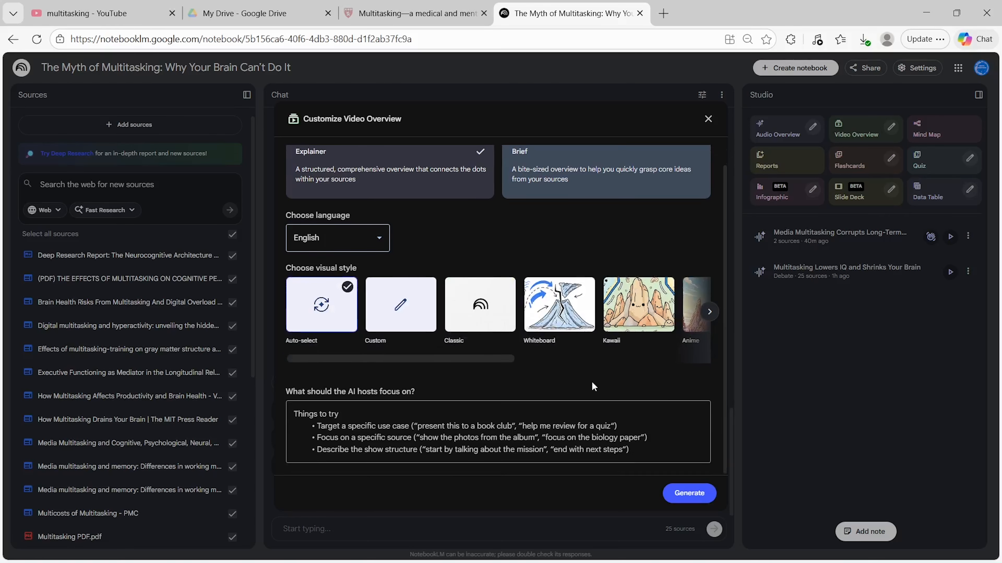
scroll(593, 386, "up", 1)
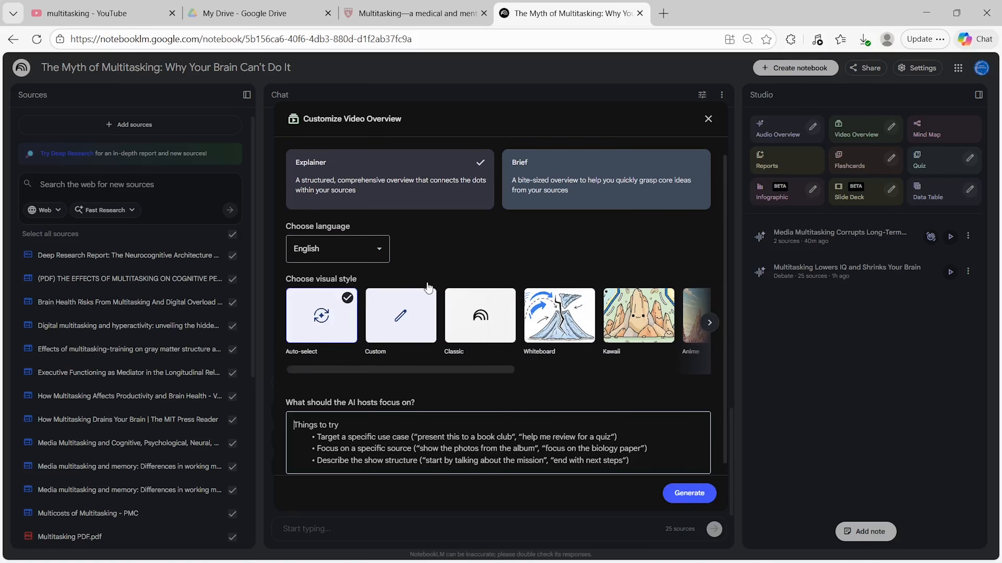
left_click(708, 120)
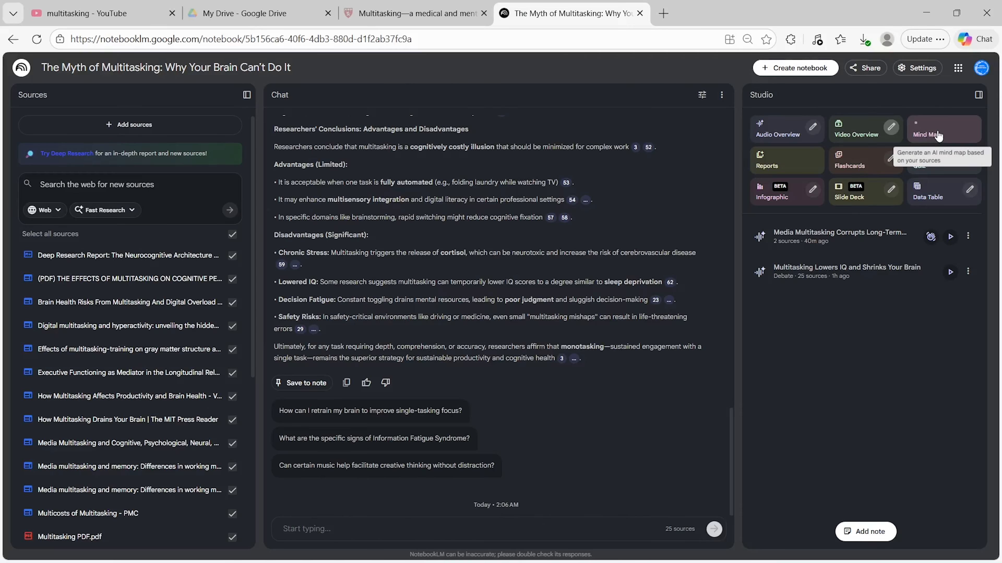
Generate a mind map from all the sources, open it and expand its five main branches.
left_click(934, 136)
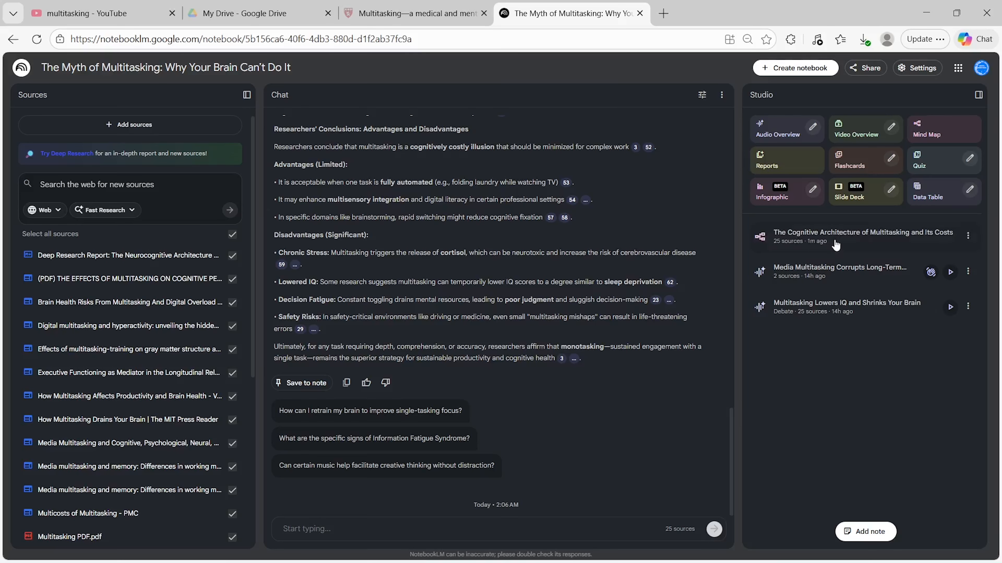
left_click(853, 239)
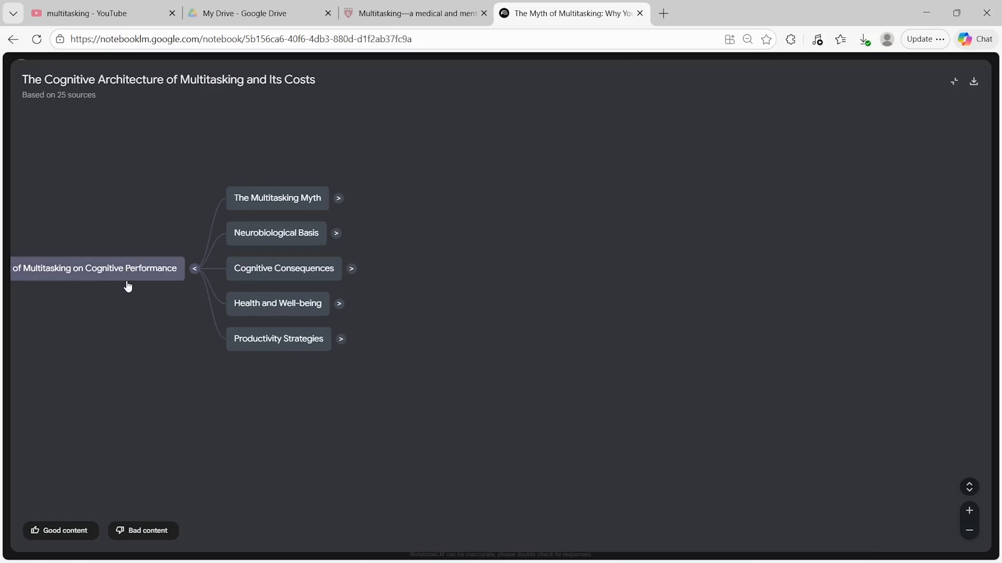
left_click(606, 249)
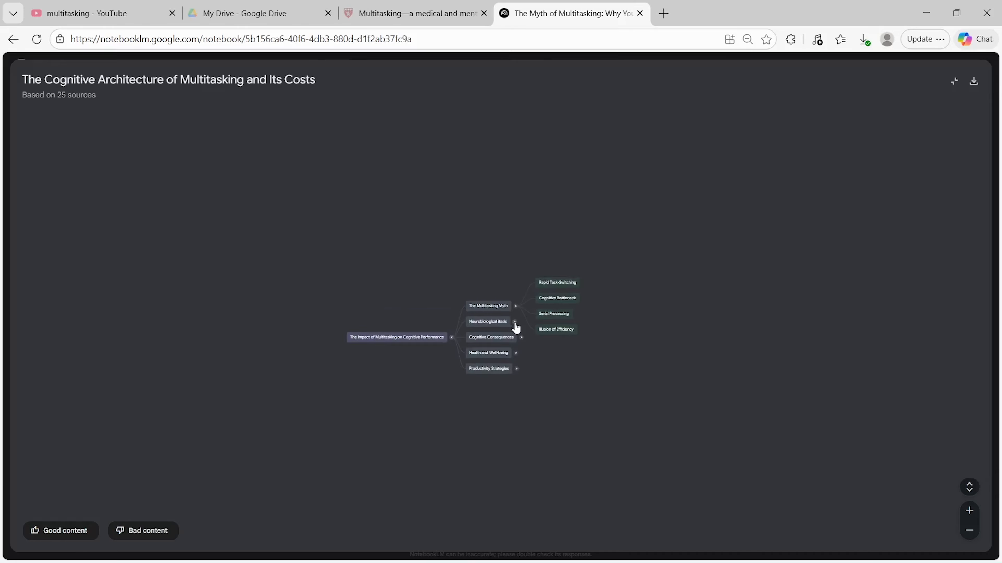
left_click(514, 322)
left_click(521, 322)
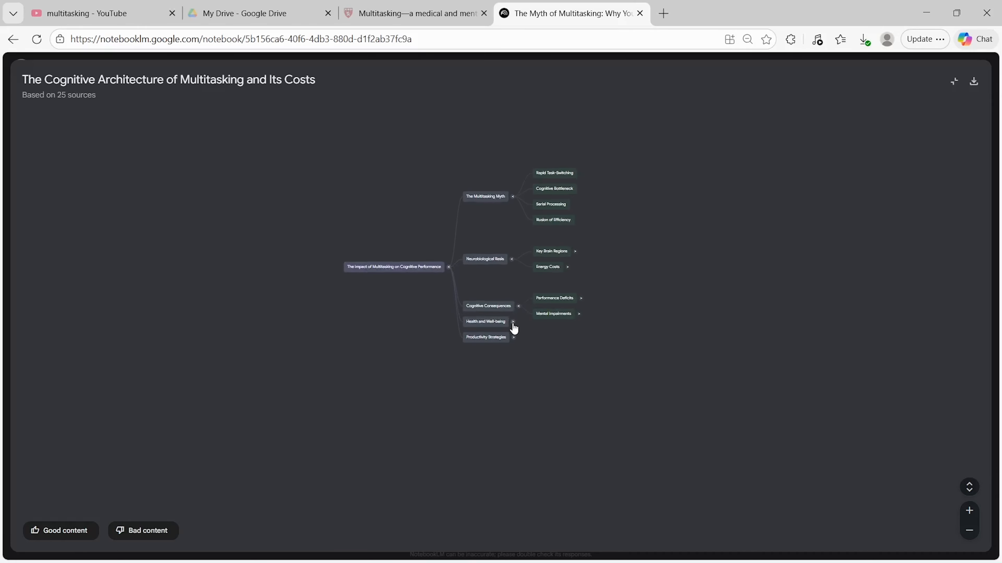
left_click(513, 323)
left_click(514, 323)
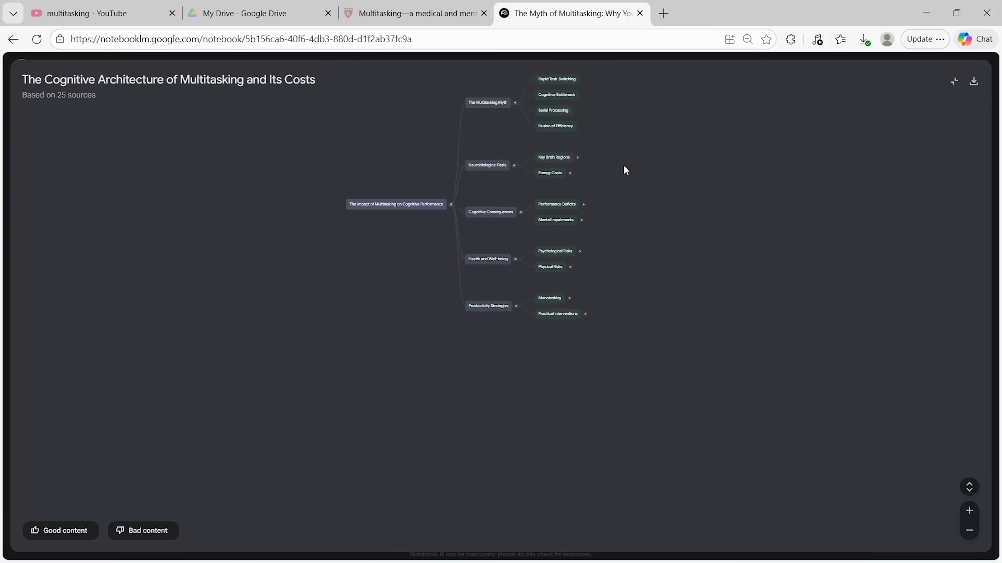
Expand the mind map's sub-branches on brain regions, performance deficits, mental impairments, psychological risks and physical risks, and close the map.
left_click(579, 158)
left_click(515, 352)
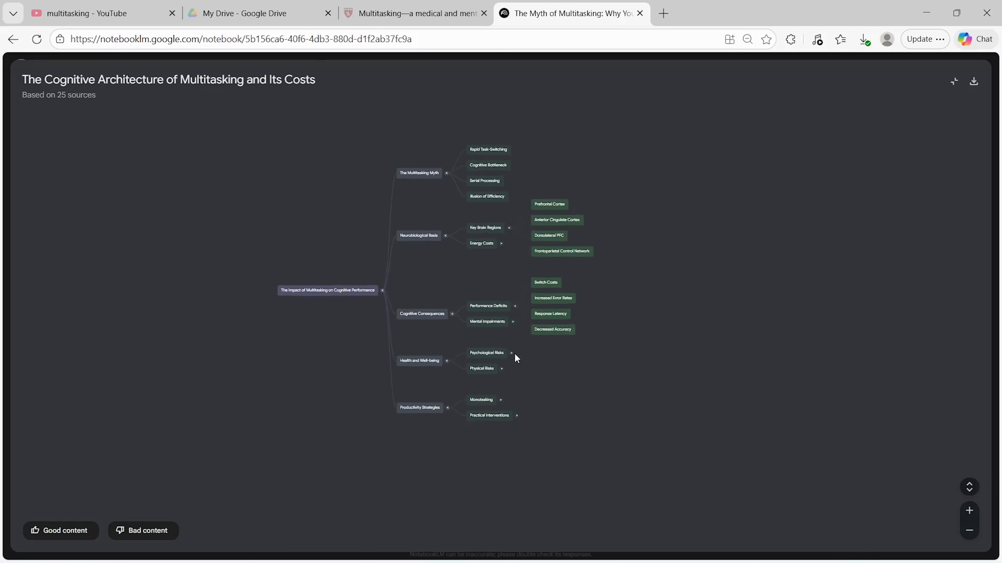
left_click(513, 353)
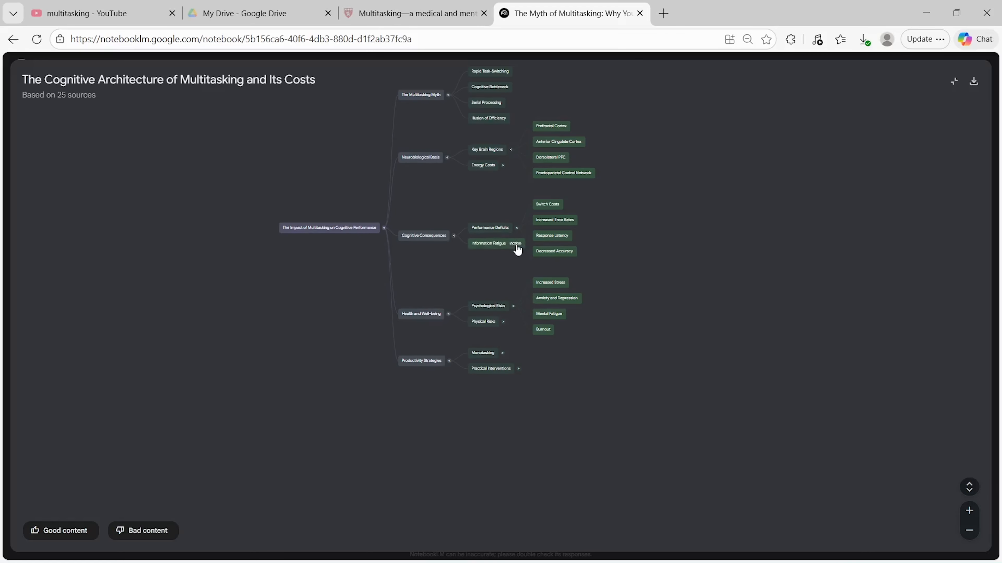
left_click(515, 243)
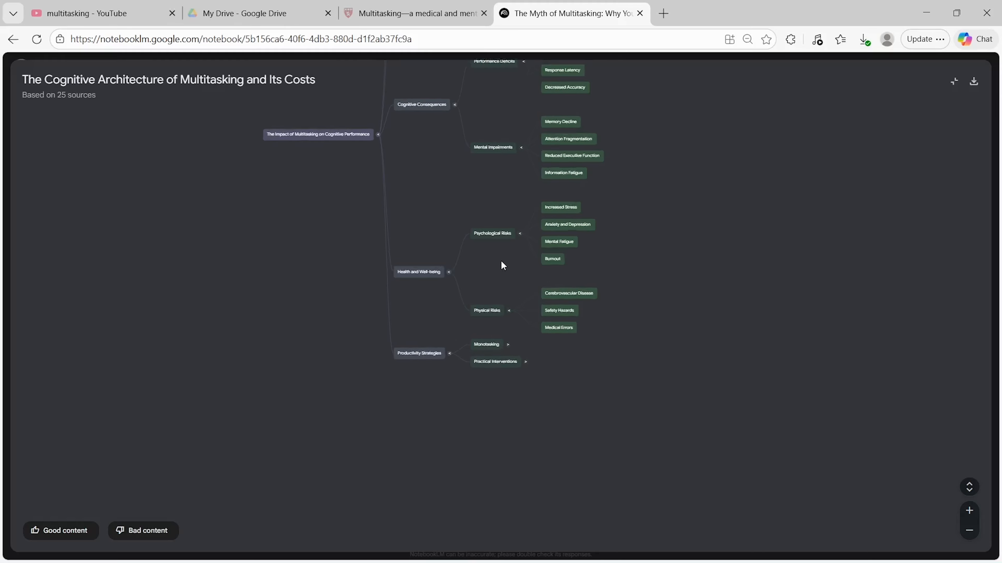
scroll(501, 261, "up", 5)
key("Escape")
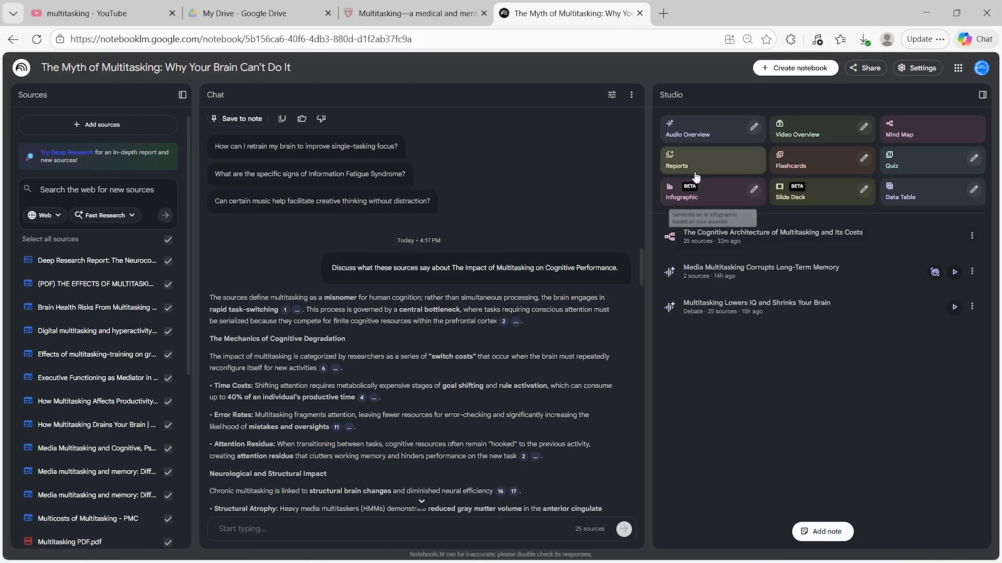
Generate a Briefing Doc report in default English from all the sources, read through it and return to the Studio overview.
left_click(691, 168)
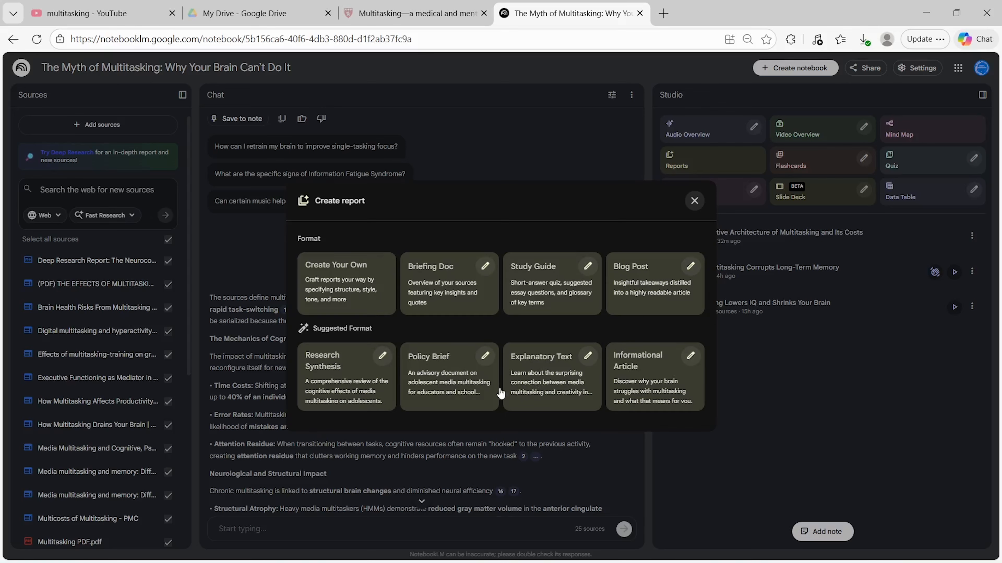
left_click(486, 266)
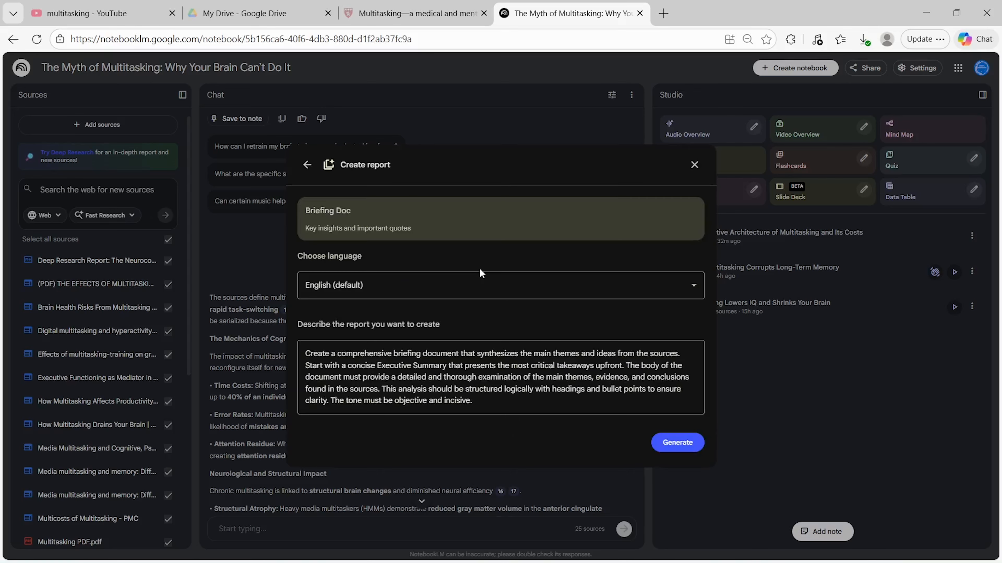
left_click(677, 443)
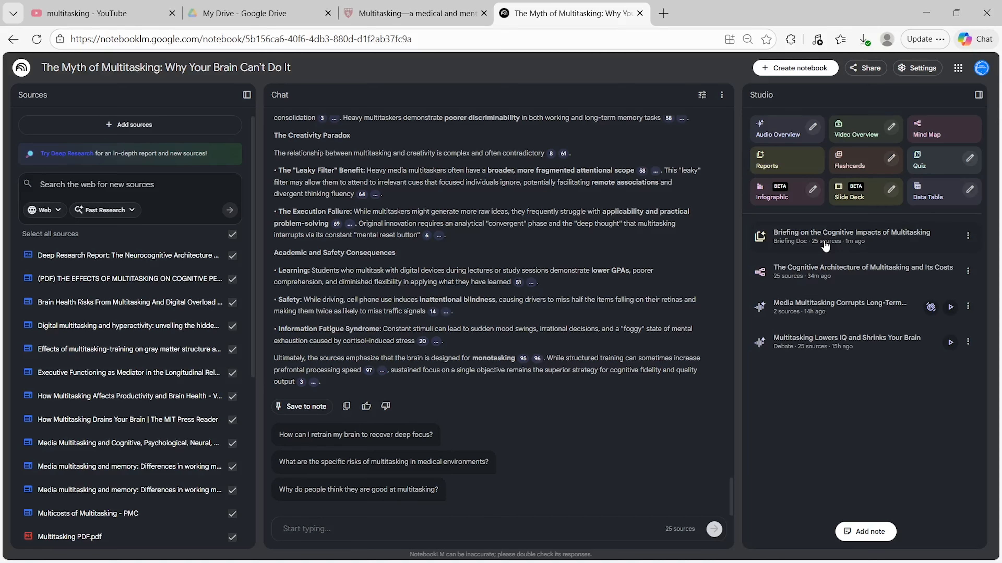
left_click(826, 245)
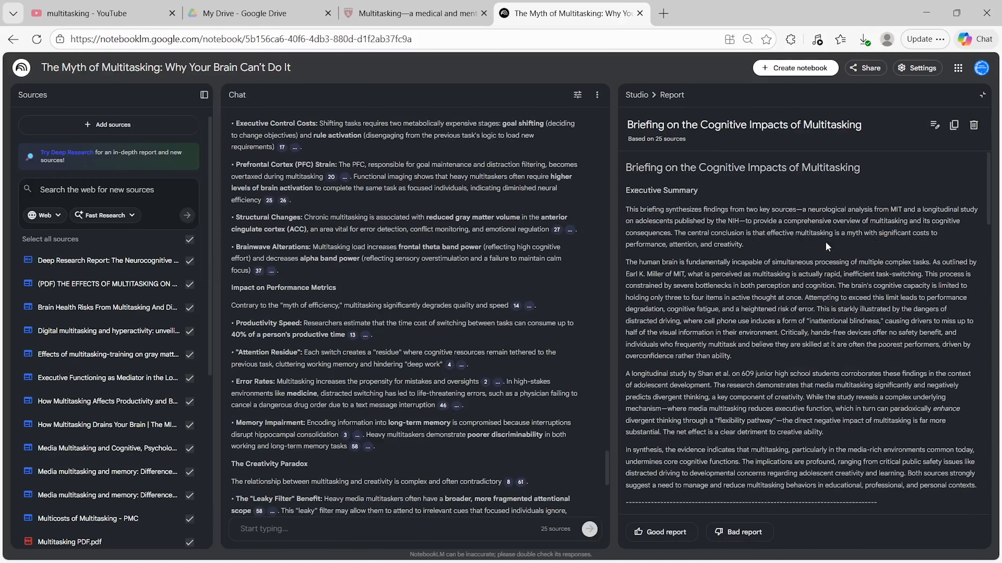
scroll(726, 263, "down", 15)
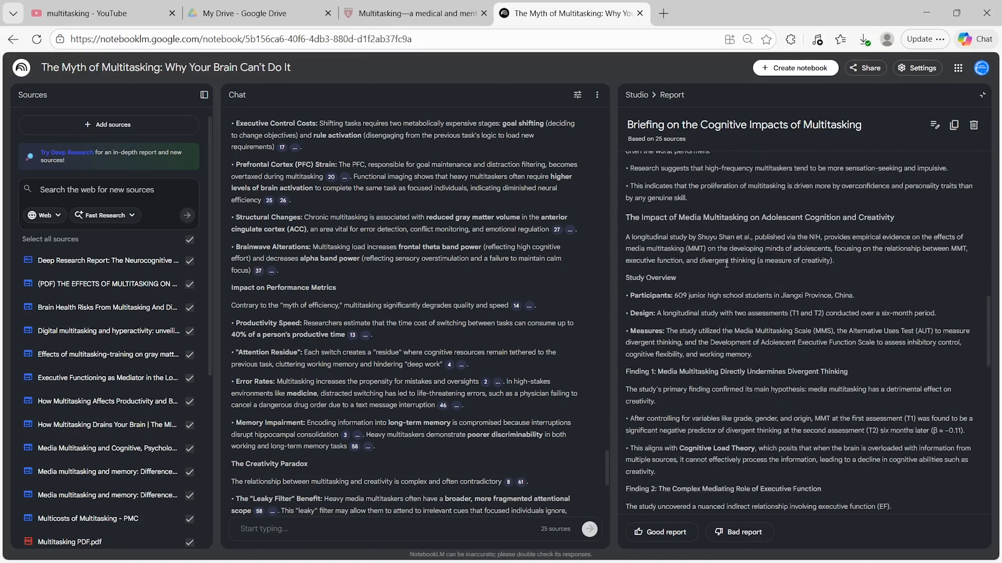
left_click(93, 97)
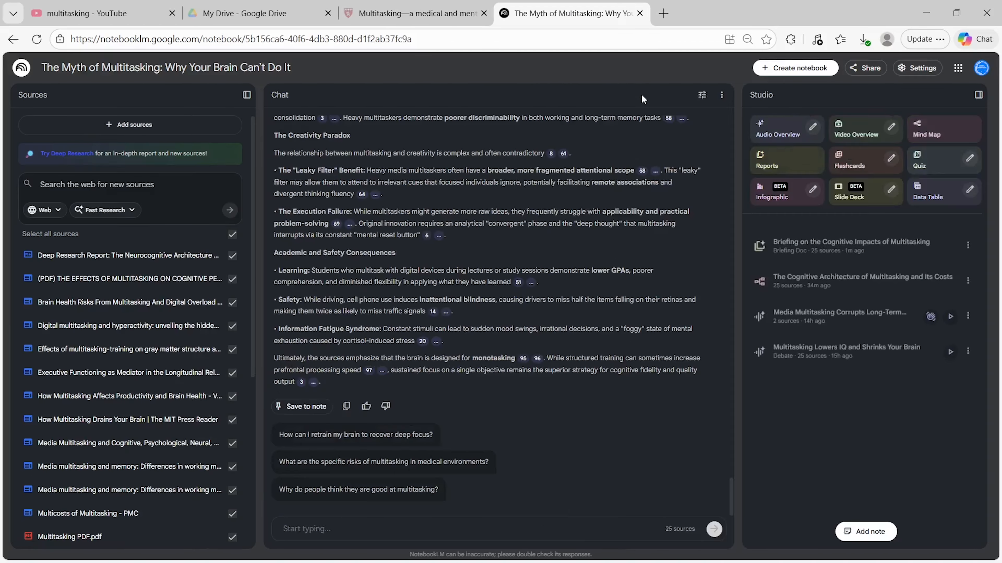
Generate flashcards from all the sources with the number of cards set to Fewer and the difficulty set to Easy.
left_click(890, 159)
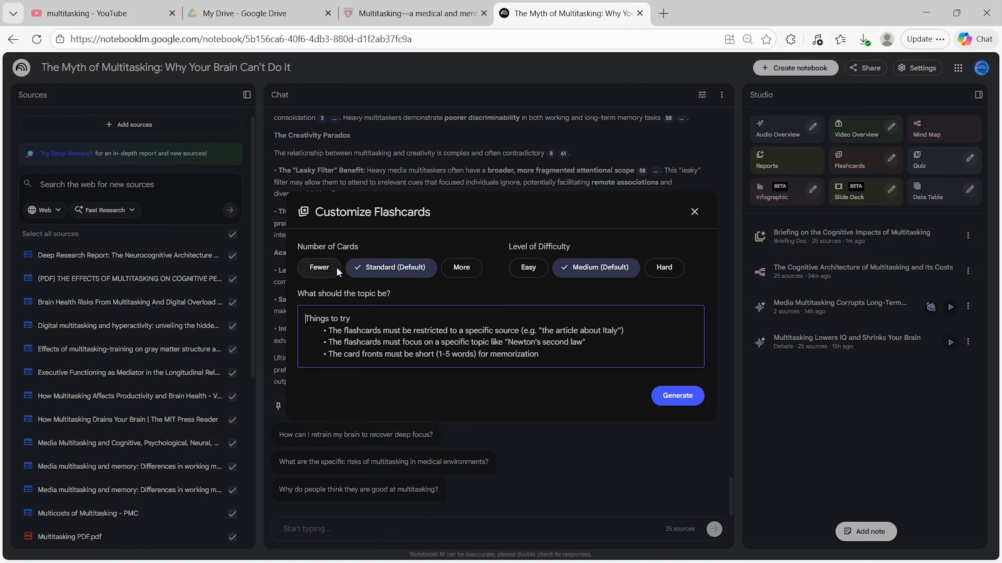
left_click(322, 267)
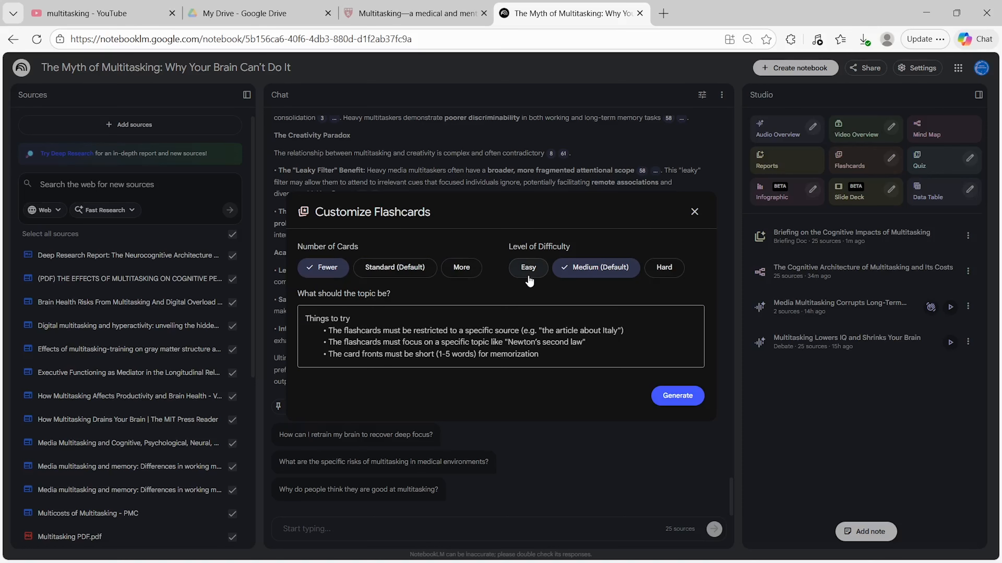
left_click(530, 267)
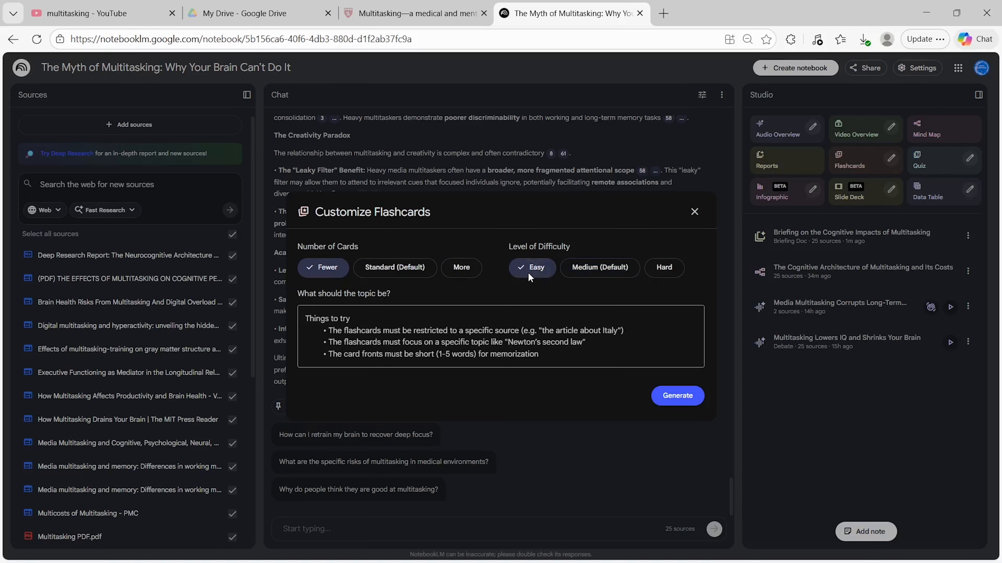
left_click(677, 396)
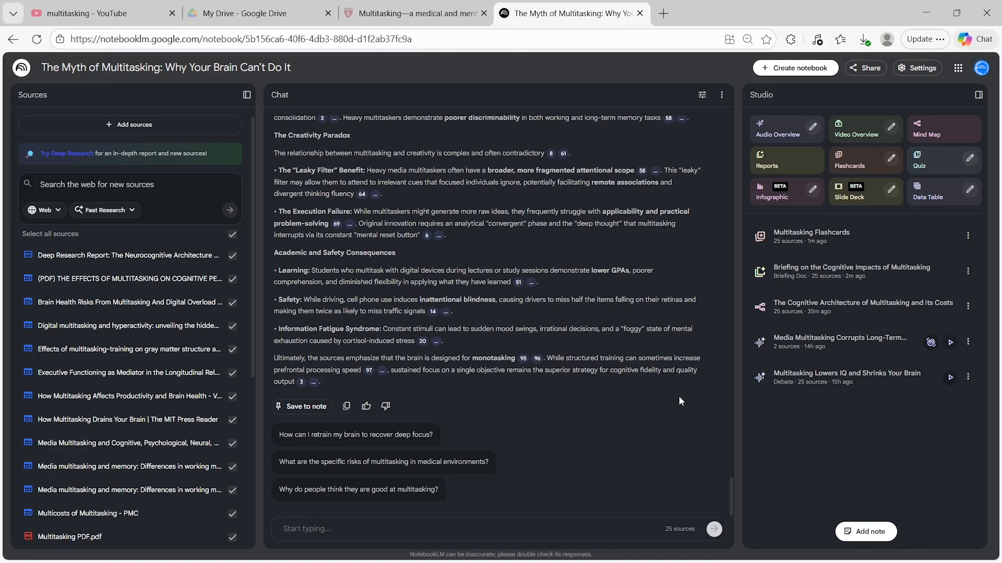
Open the Multitasking Flashcards, flip forward through the cards in the enlarged view and close them.
left_click(831, 239)
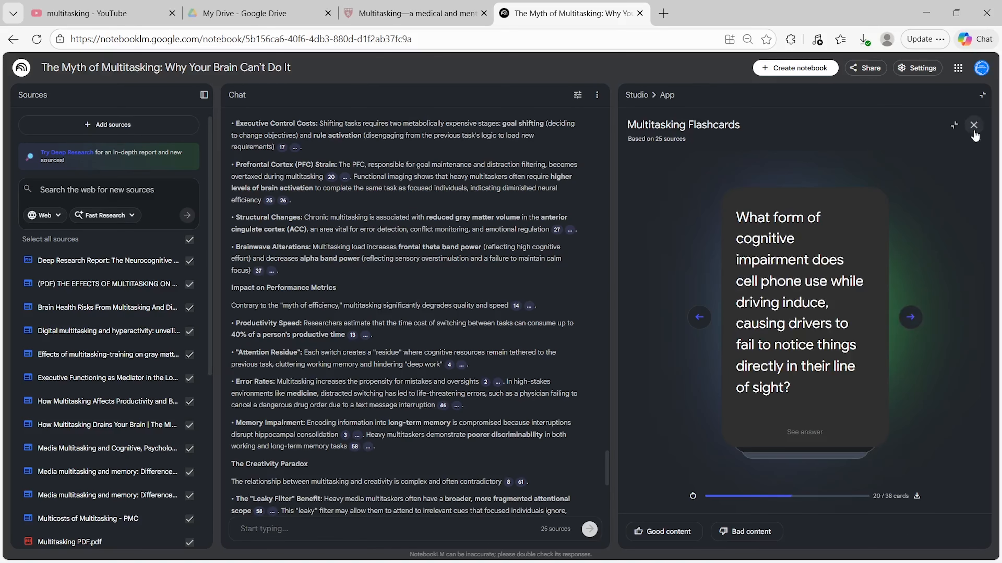
left_click(973, 125)
left_click(607, 294)
left_click(607, 294)
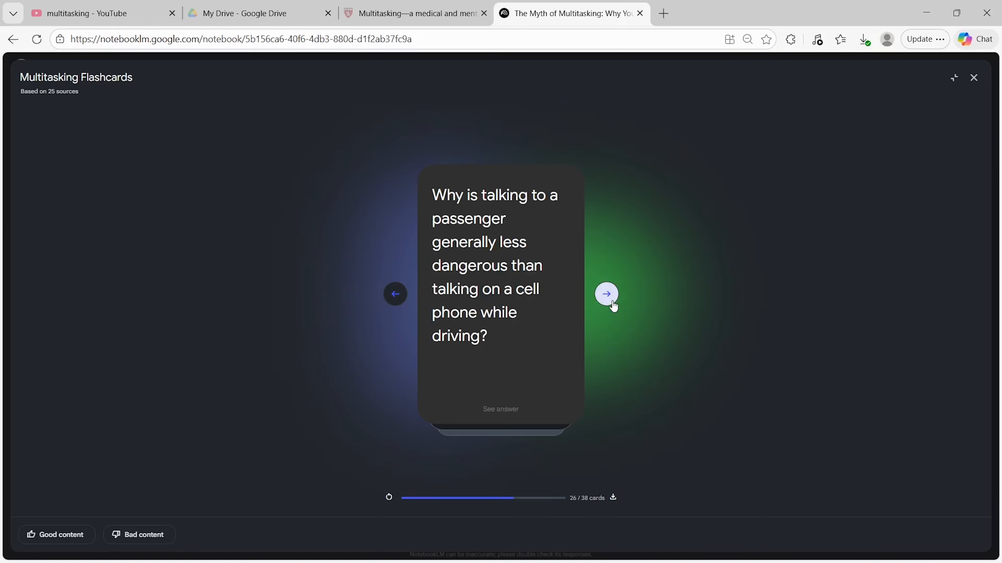
left_click(607, 294)
left_click(606, 294)
left_click(612, 303)
left_click(612, 303)
left_click(612, 301)
left_click(612, 302)
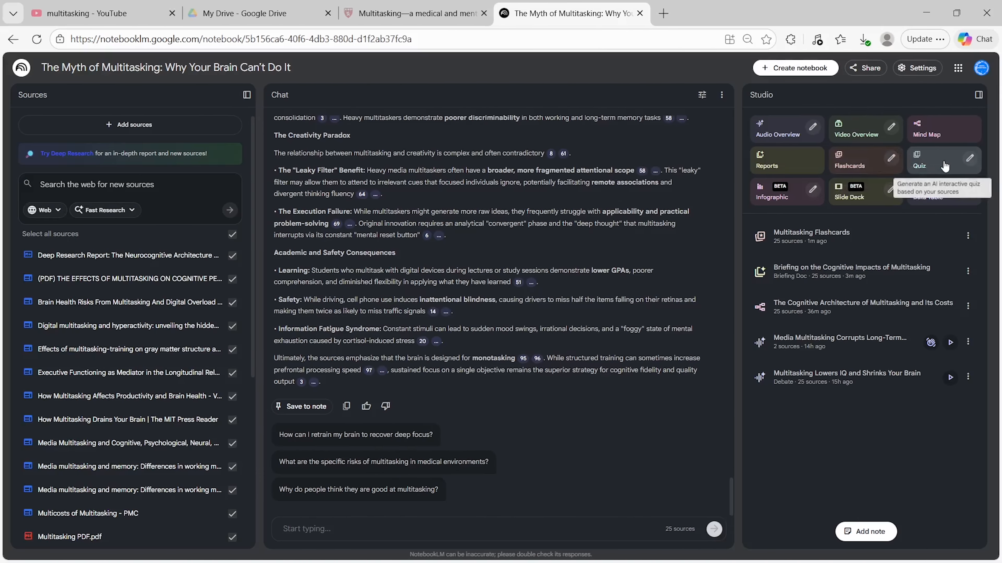
Generate a quiz with Fewer questions and Easy difficulty, open it to view its questions and return to the Studio overview.
left_click(969, 160)
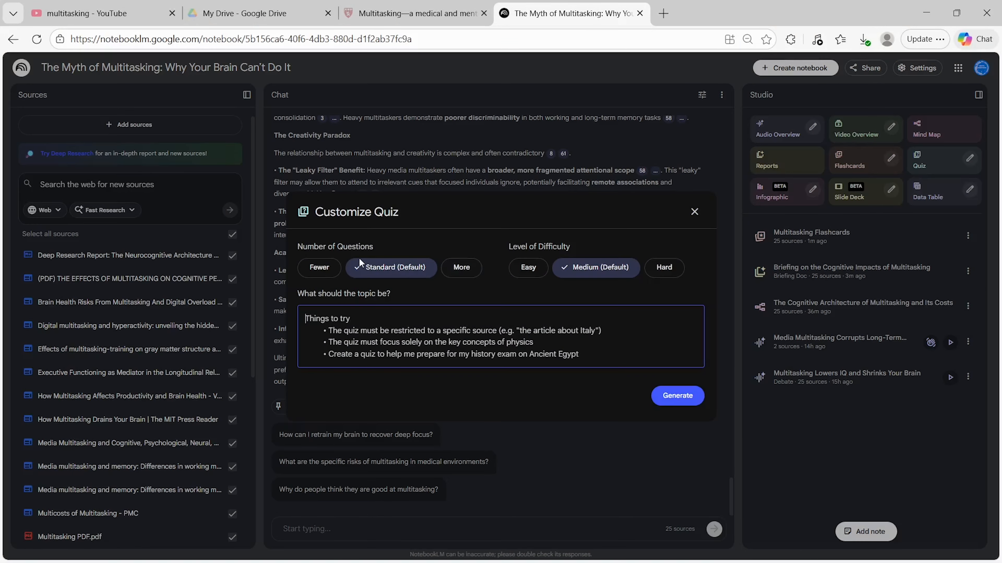
left_click(319, 267)
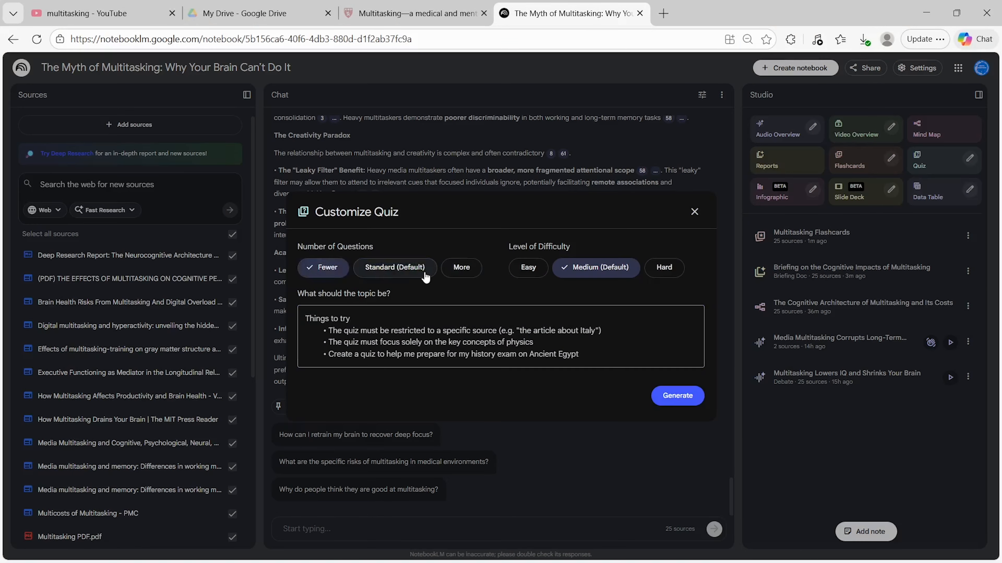
left_click(529, 268)
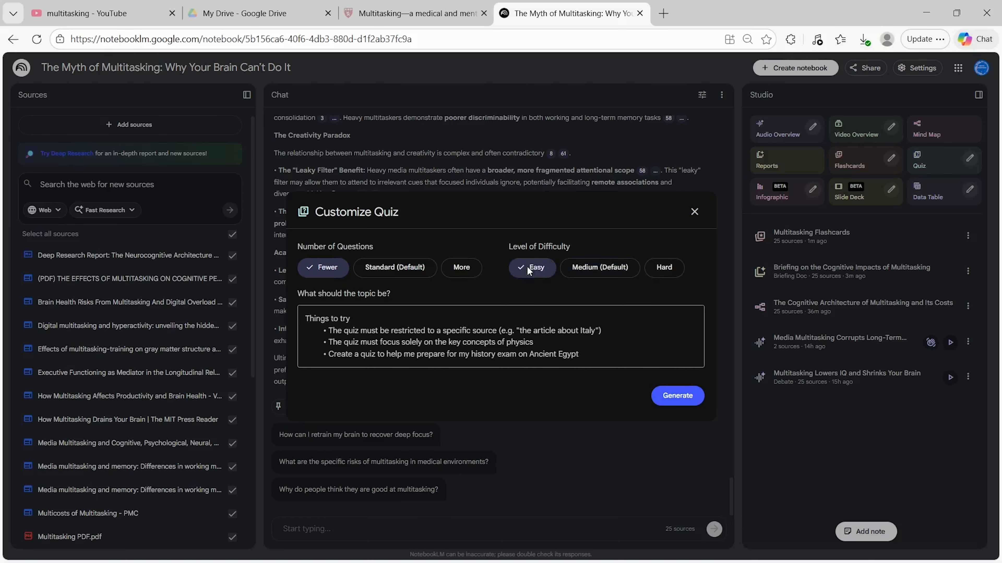
left_click(676, 396)
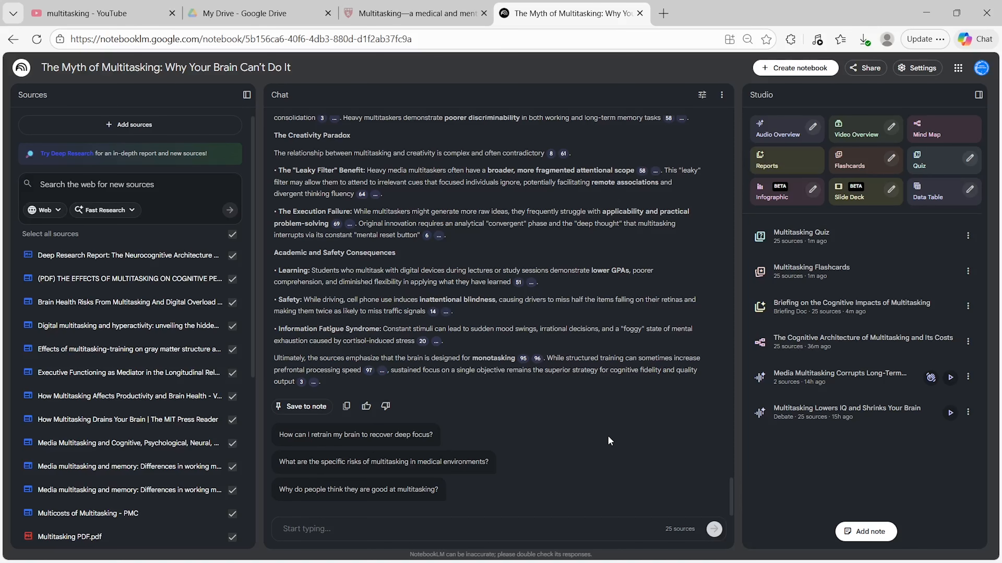
left_click(844, 237)
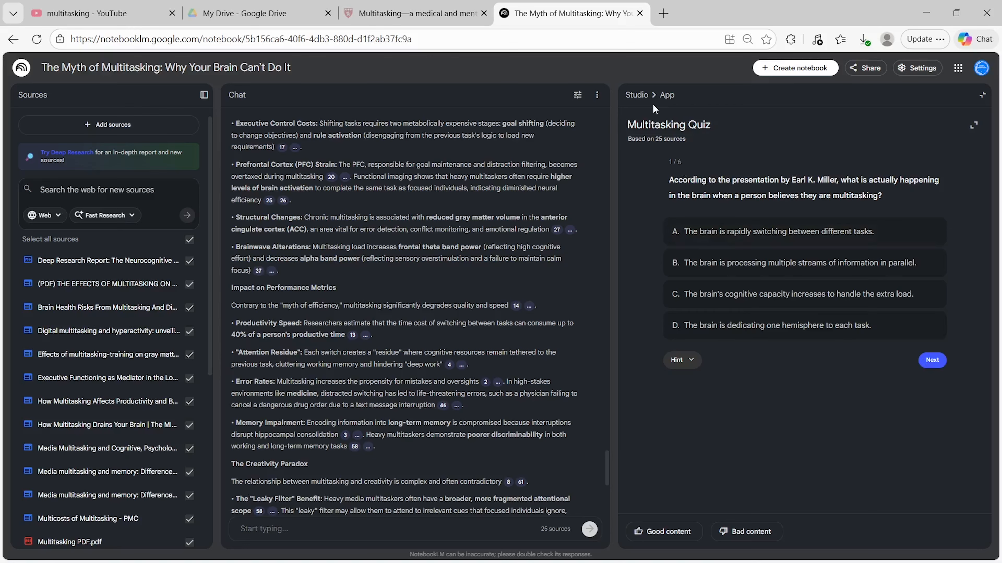
left_click(637, 95)
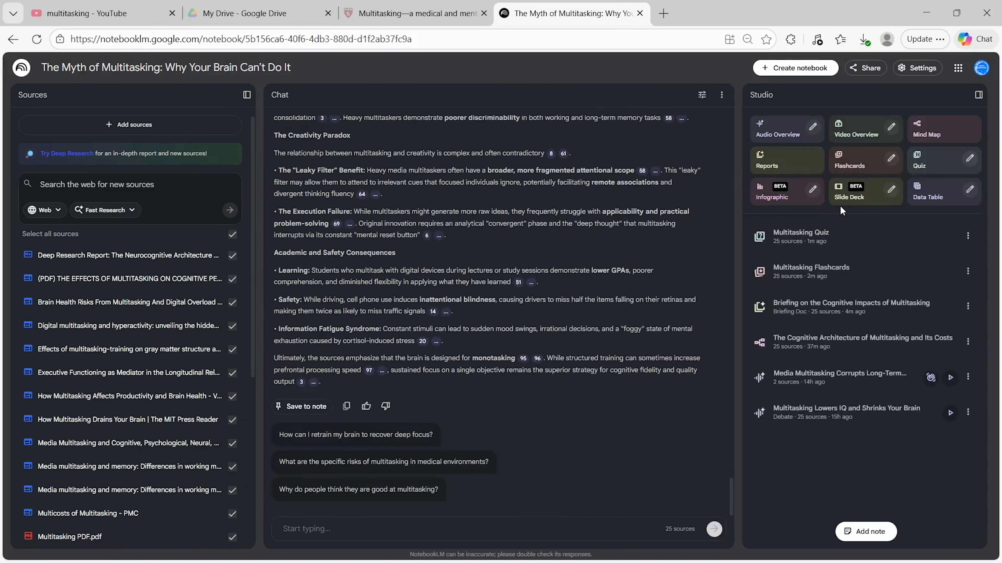
Generate an English landscape infographic with the Concise level of detail from all the sources and open it.
left_click(813, 191)
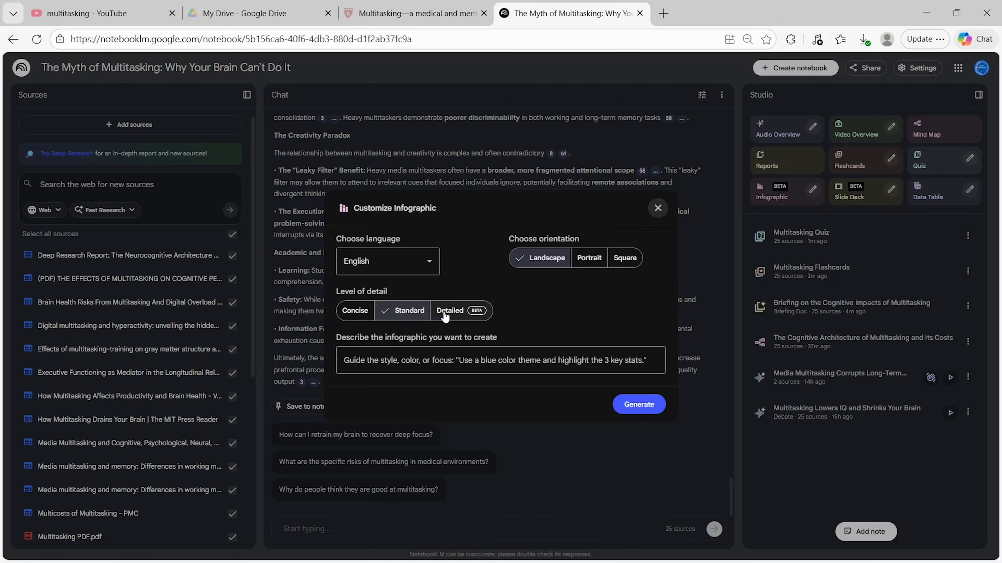
left_click(366, 312)
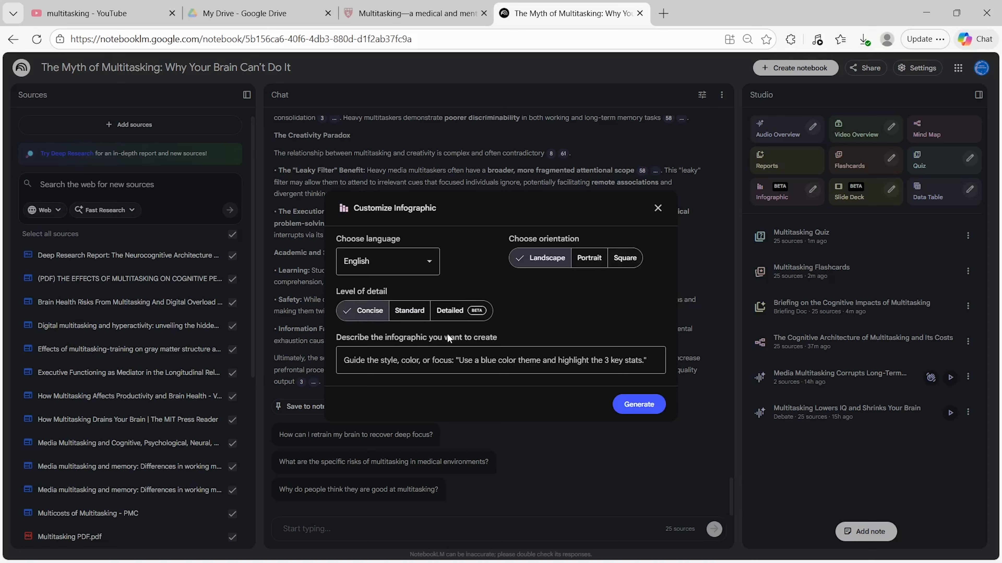
left_click(646, 405)
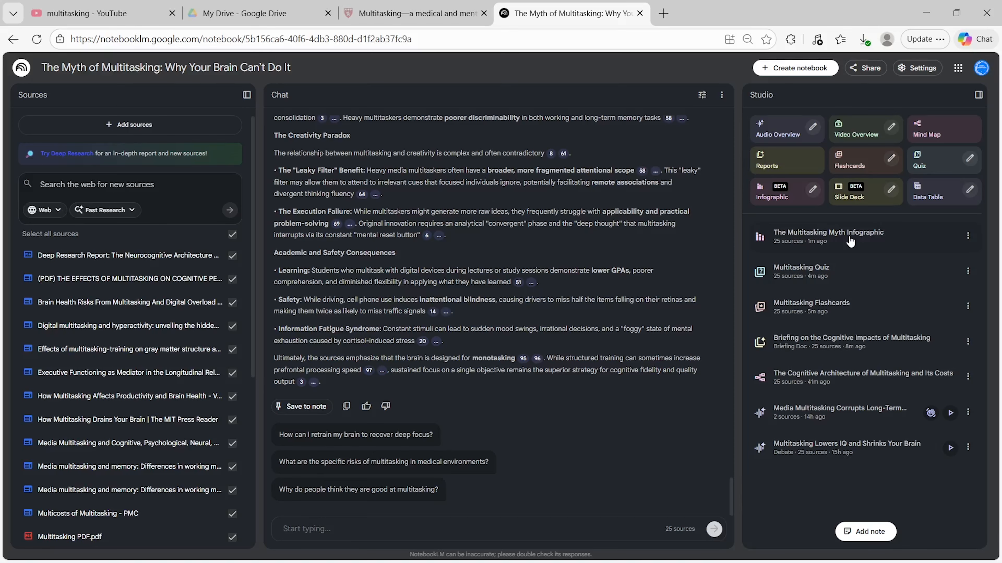
left_click(849, 237)
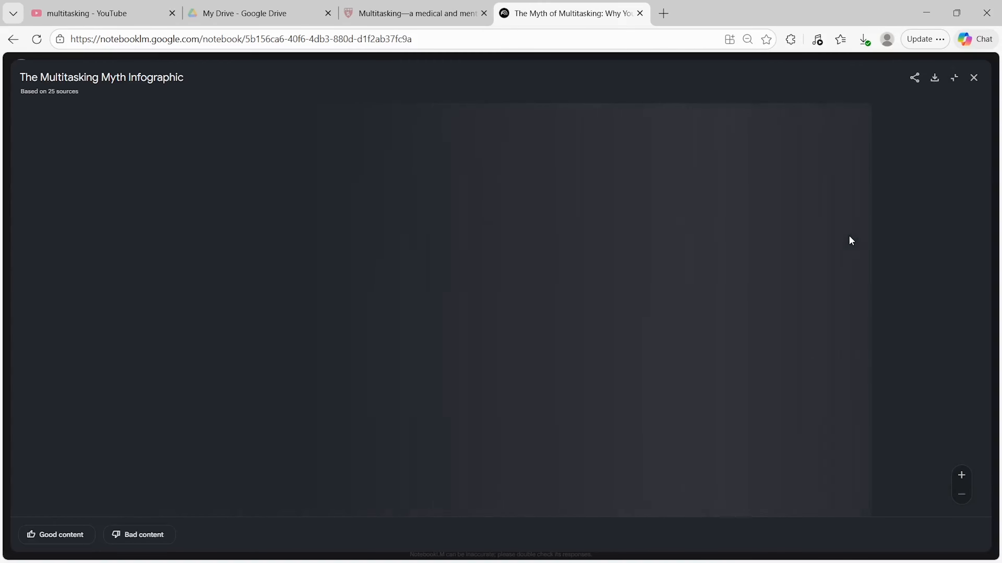